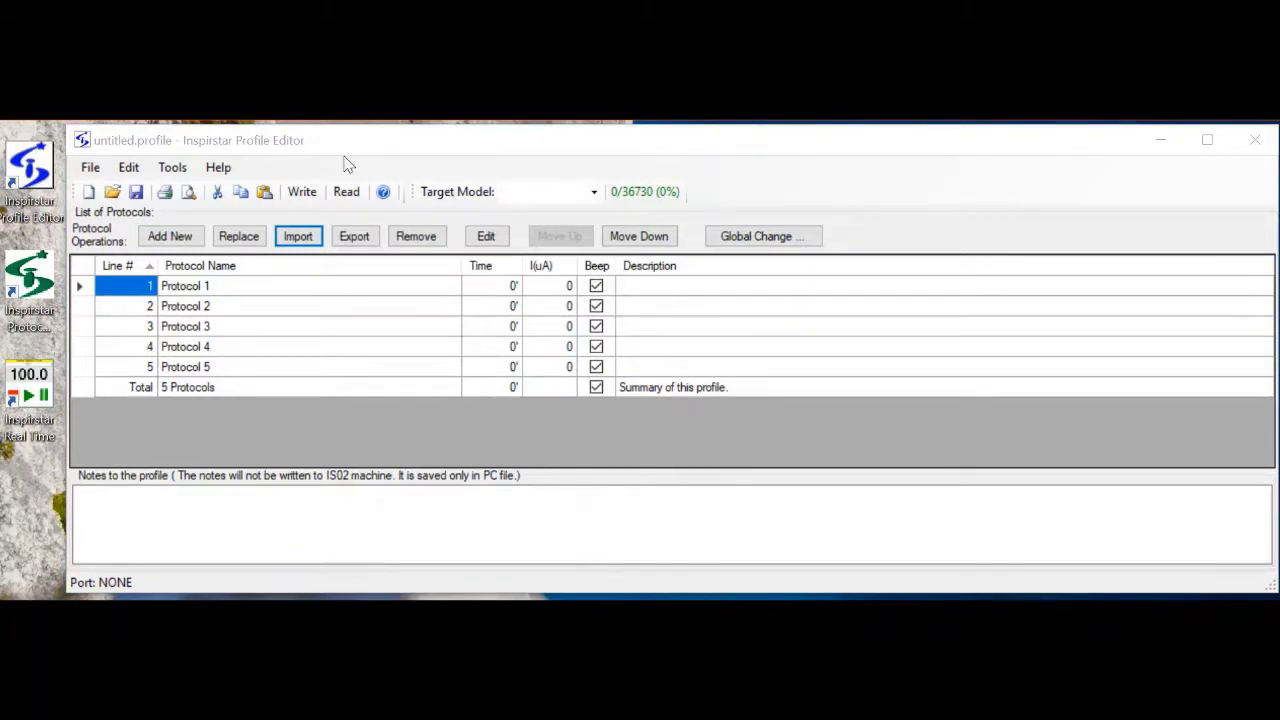
- Import 002-Arthritis into Protocol 1 and 011-Emotional into Protocol 2
left_click(298, 236)
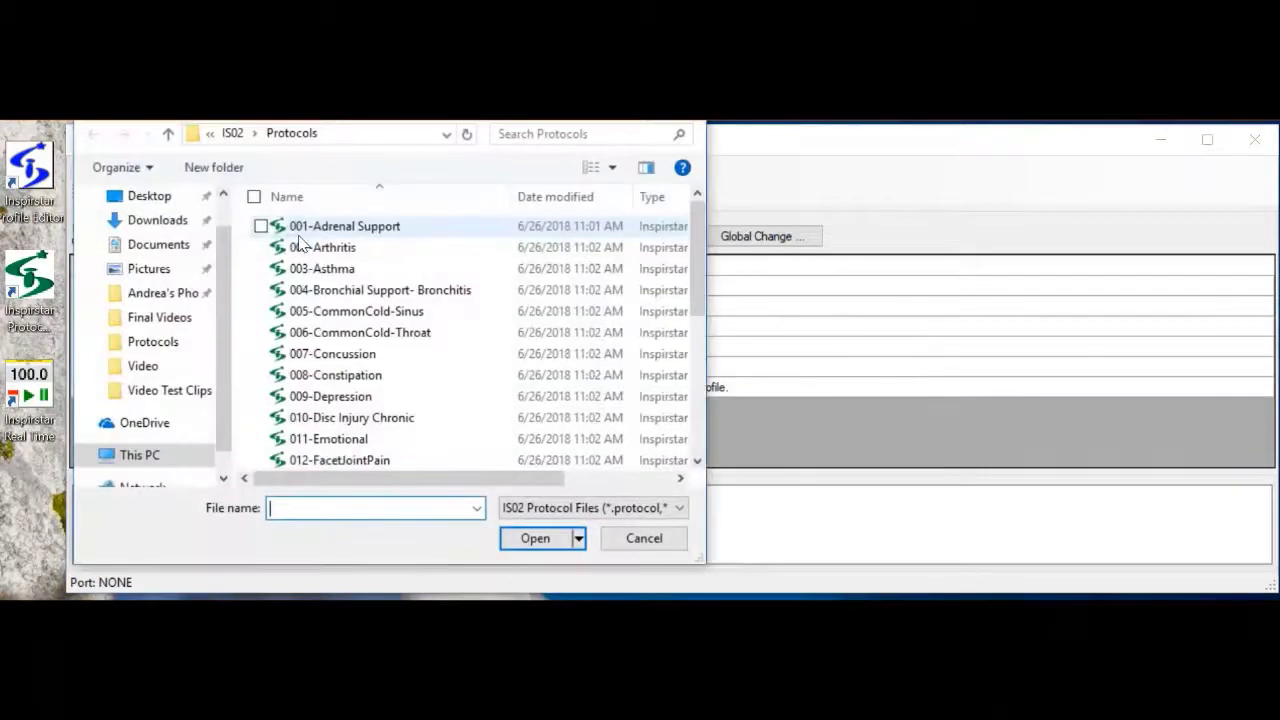
left_click(380, 247)
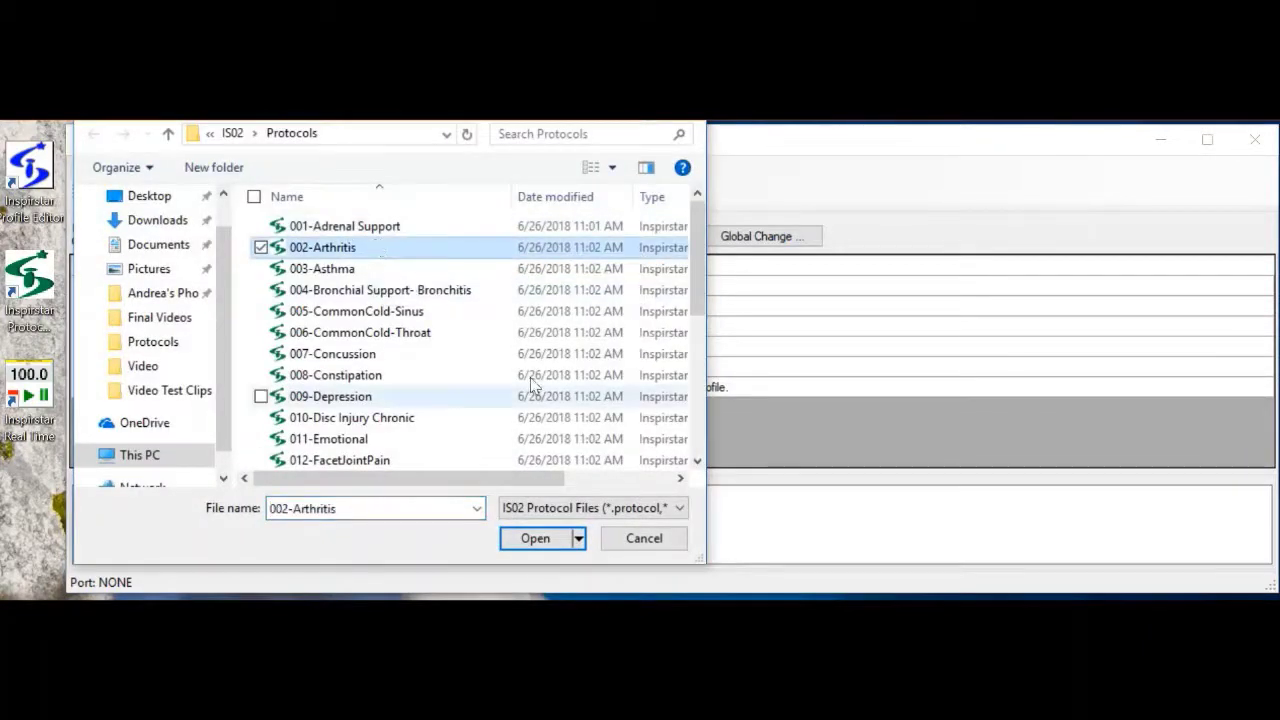
left_click(535, 540)
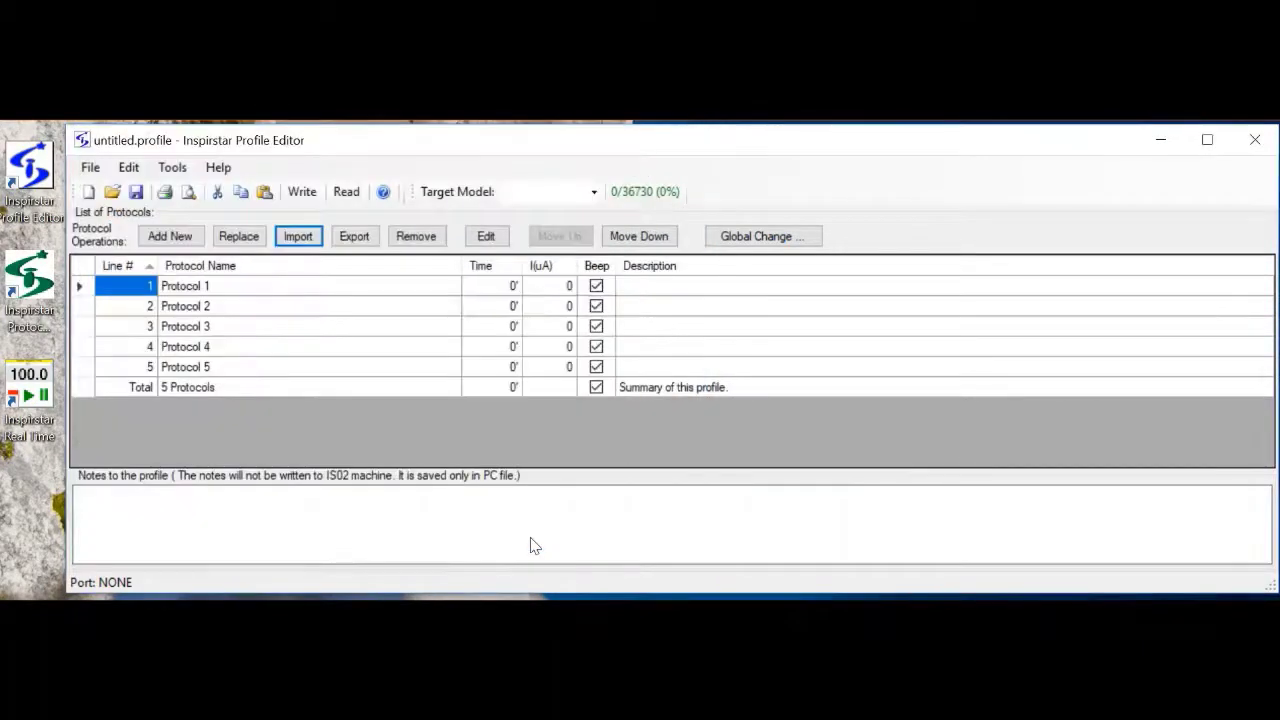
left_click(243, 307)
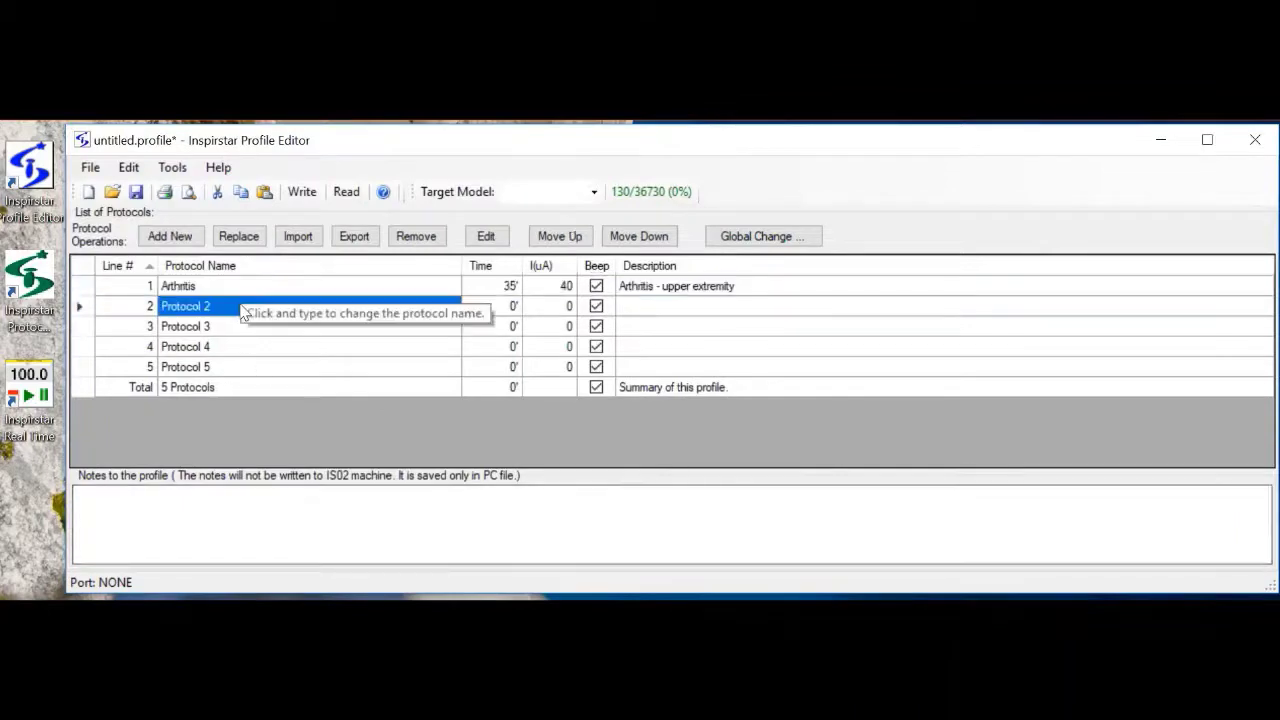
left_click(298, 237)
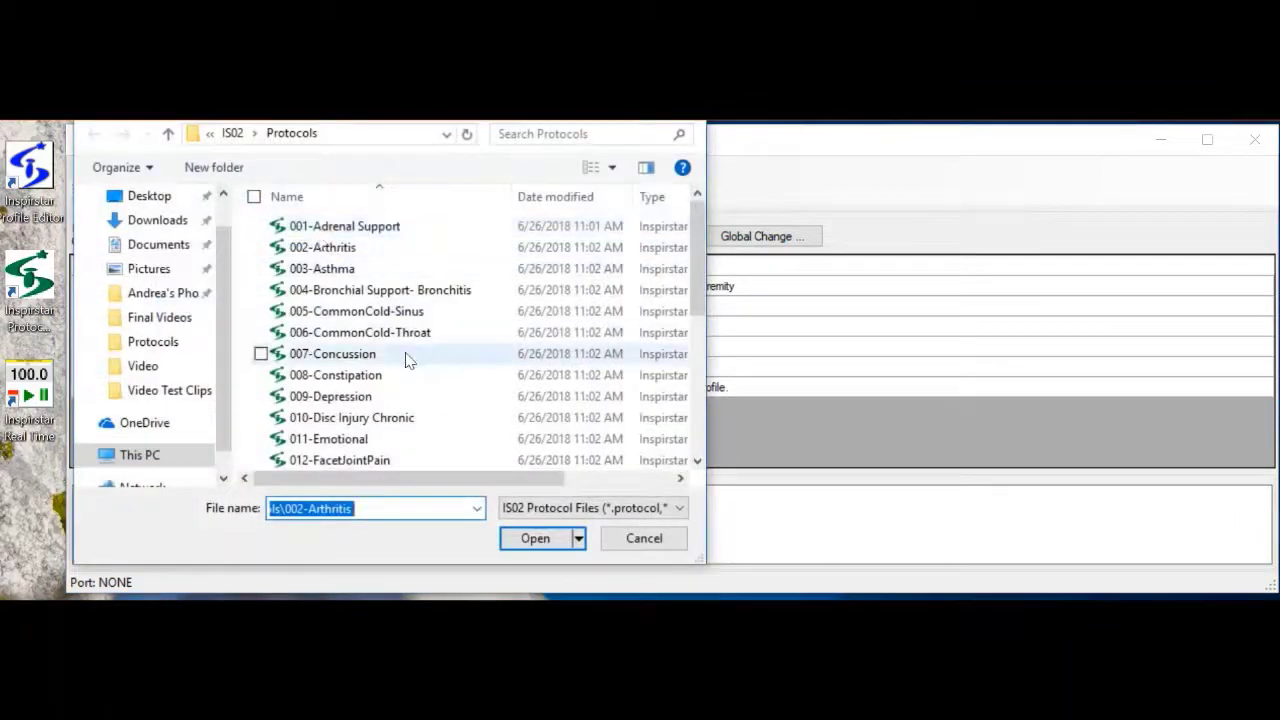
scroll(406, 357, "down", 1)
left_click(386, 393)
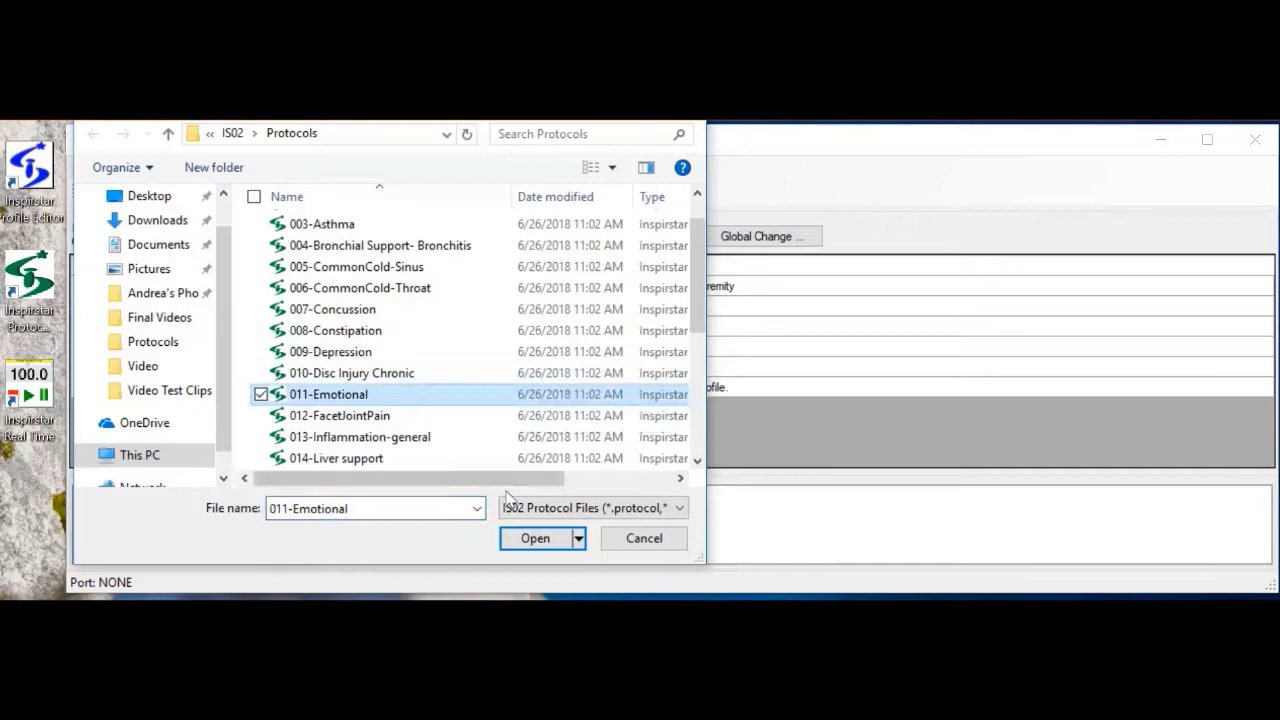
left_click(536, 539)
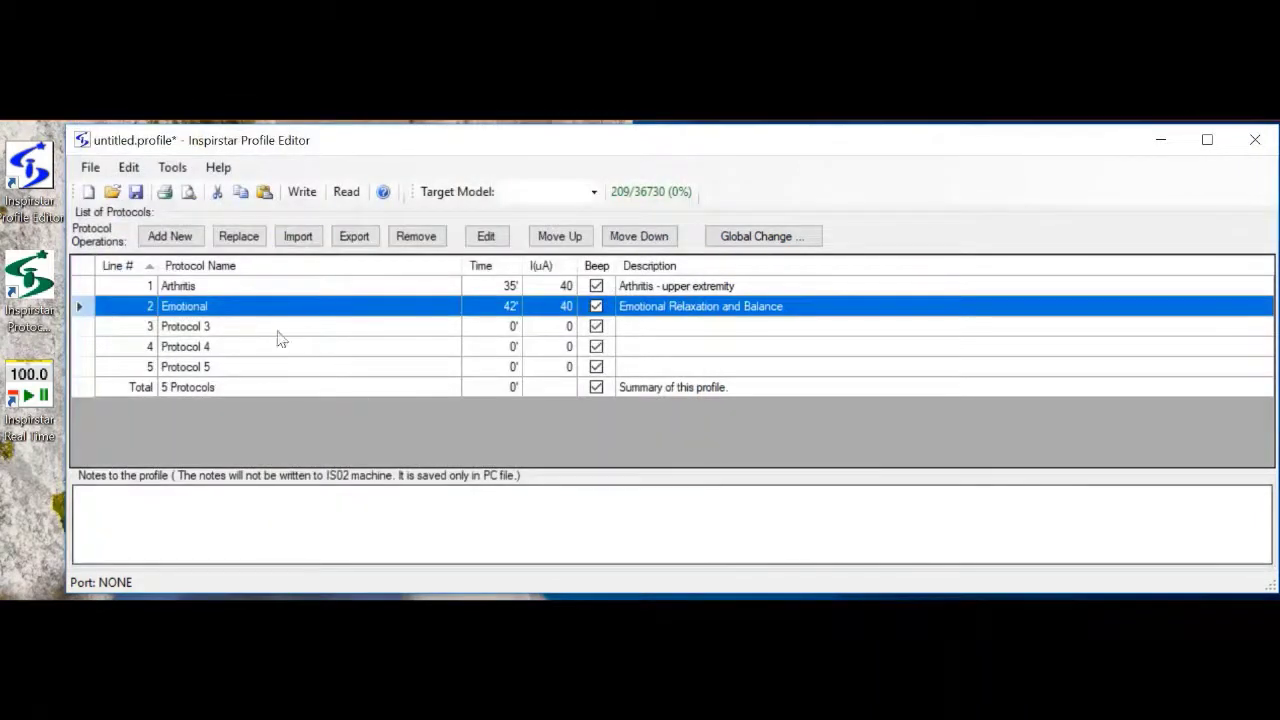
- Import 015-Lung Bronchials into the Protocol 3 slot
left_click(268, 335)
left_click(298, 237)
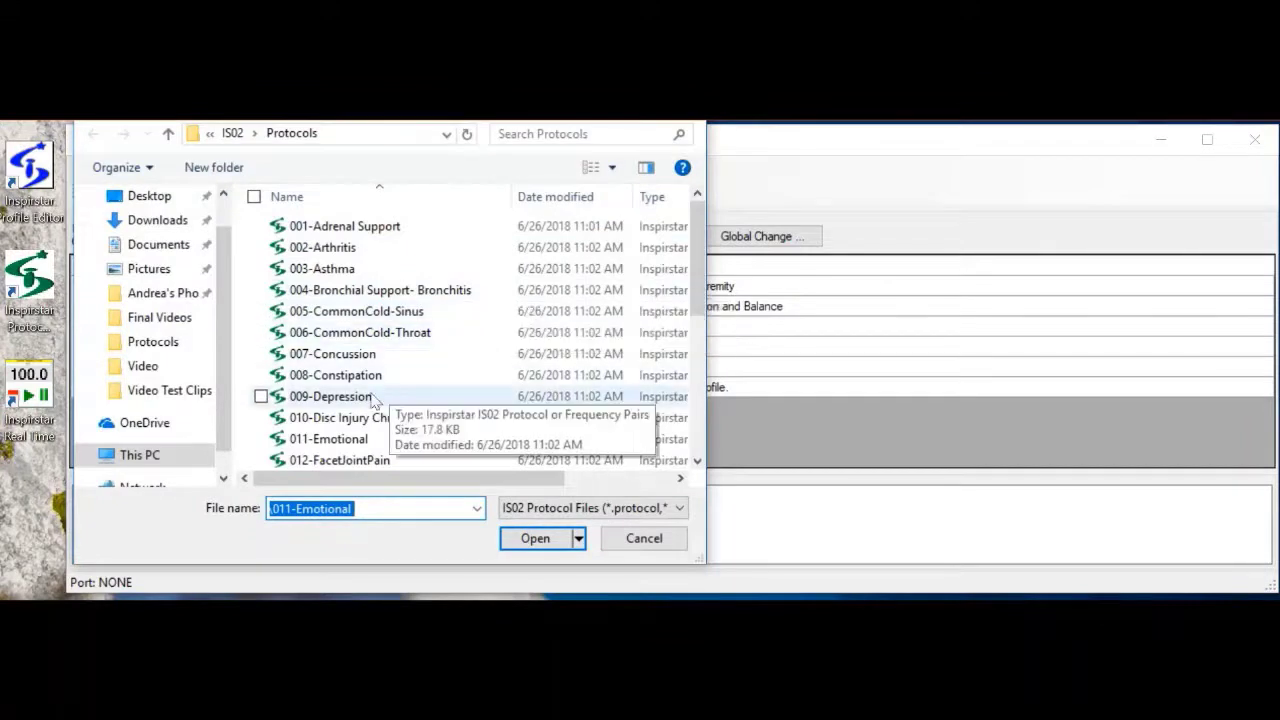
scroll(372, 398, "down", 1)
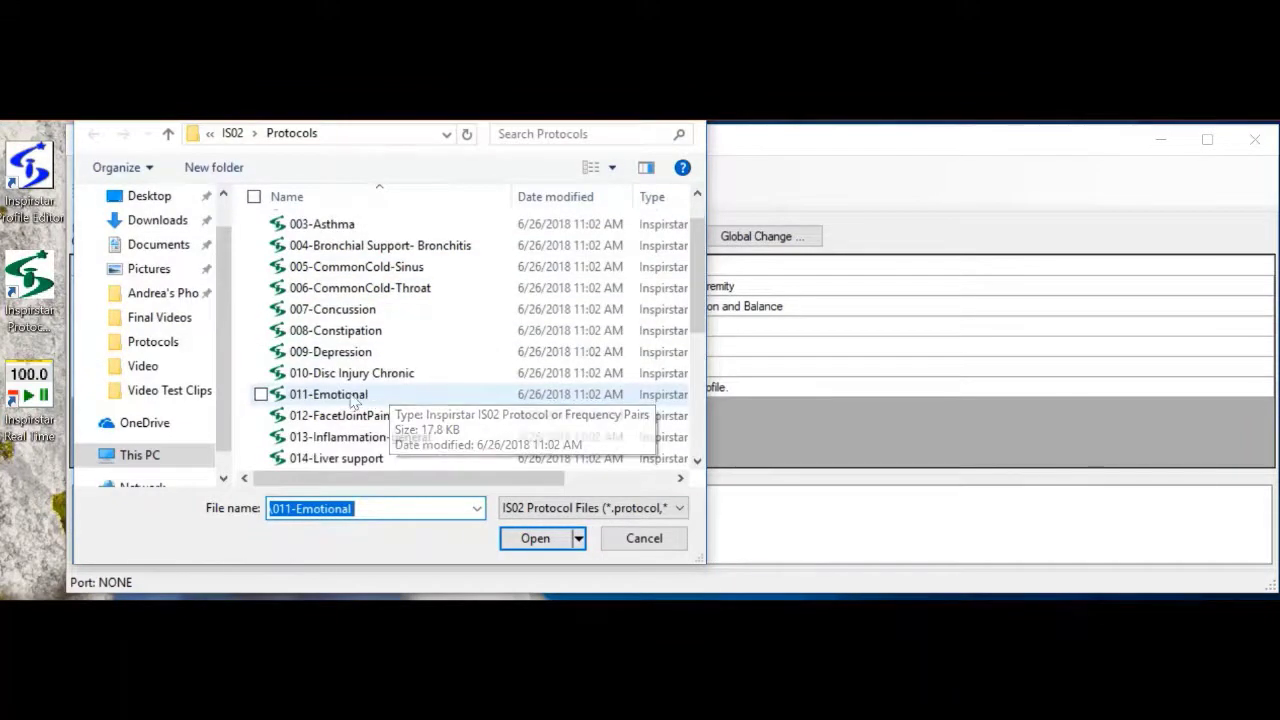
scroll(370, 434, "down", 1)
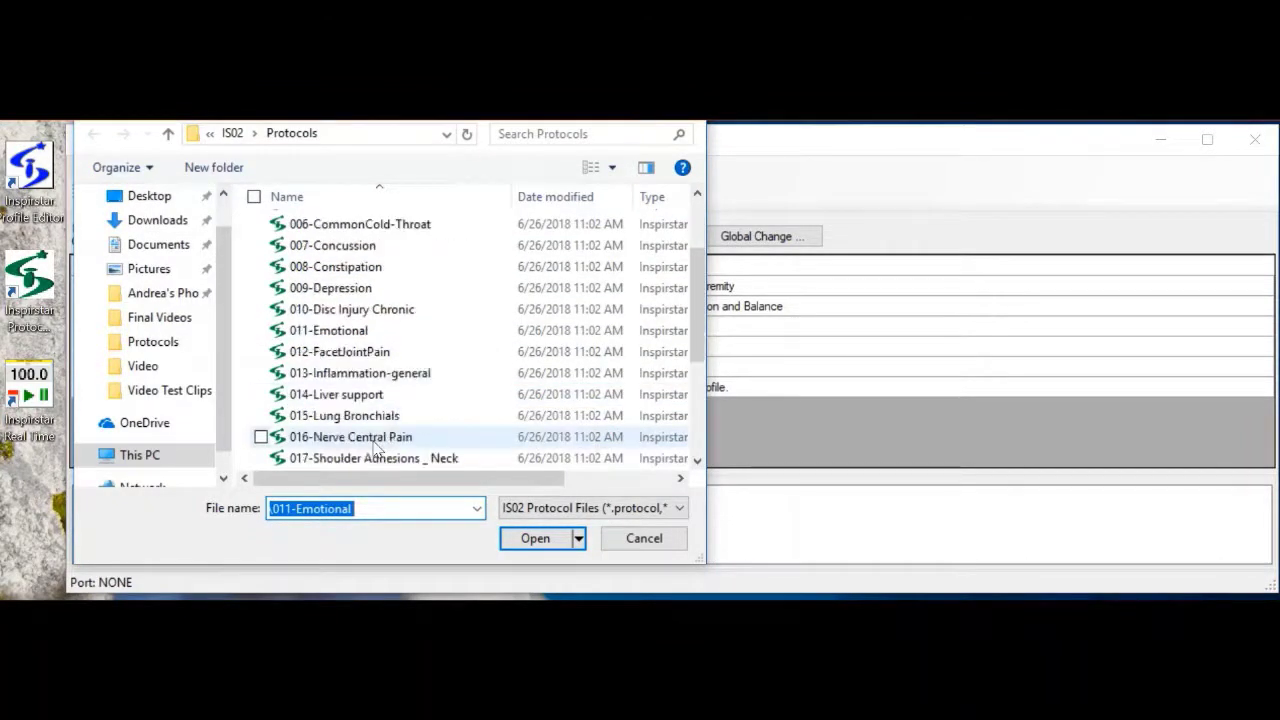
left_click(373, 416)
left_click(533, 538)
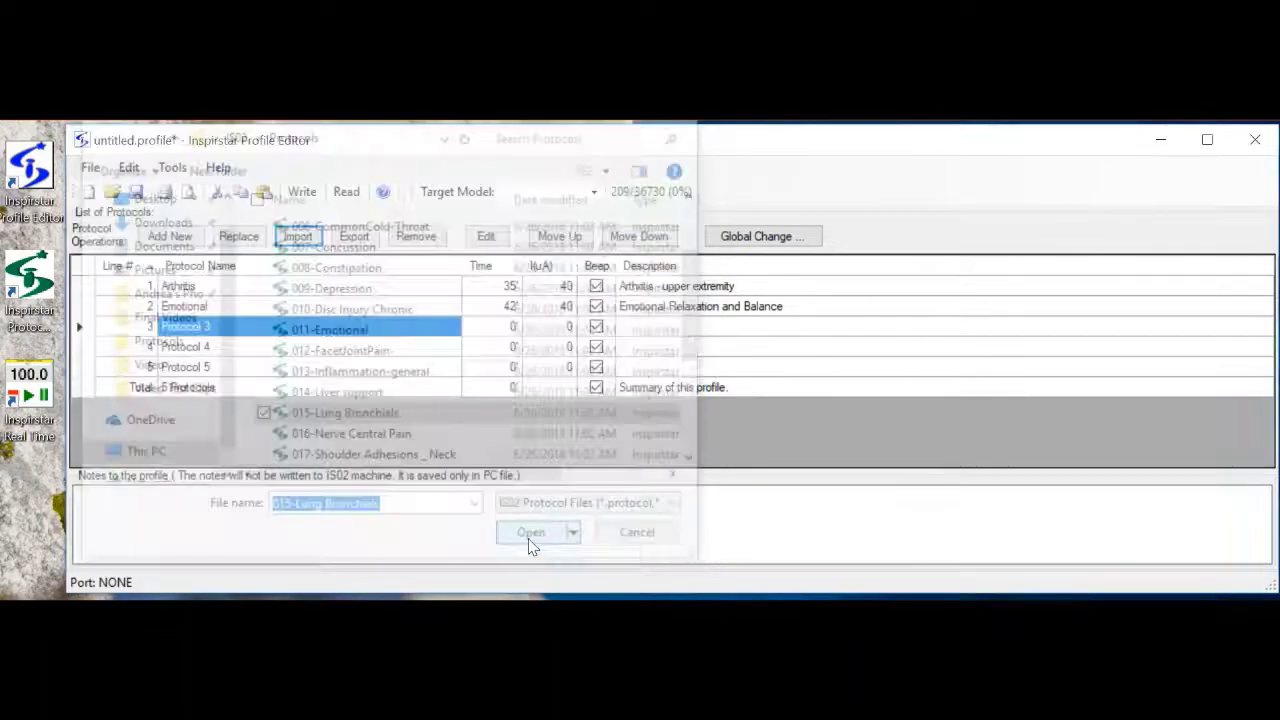
- Import 019-Sleep into Protocol 4 and 018-Skin Allergic Reaction into Protocol 5
left_click(275, 347)
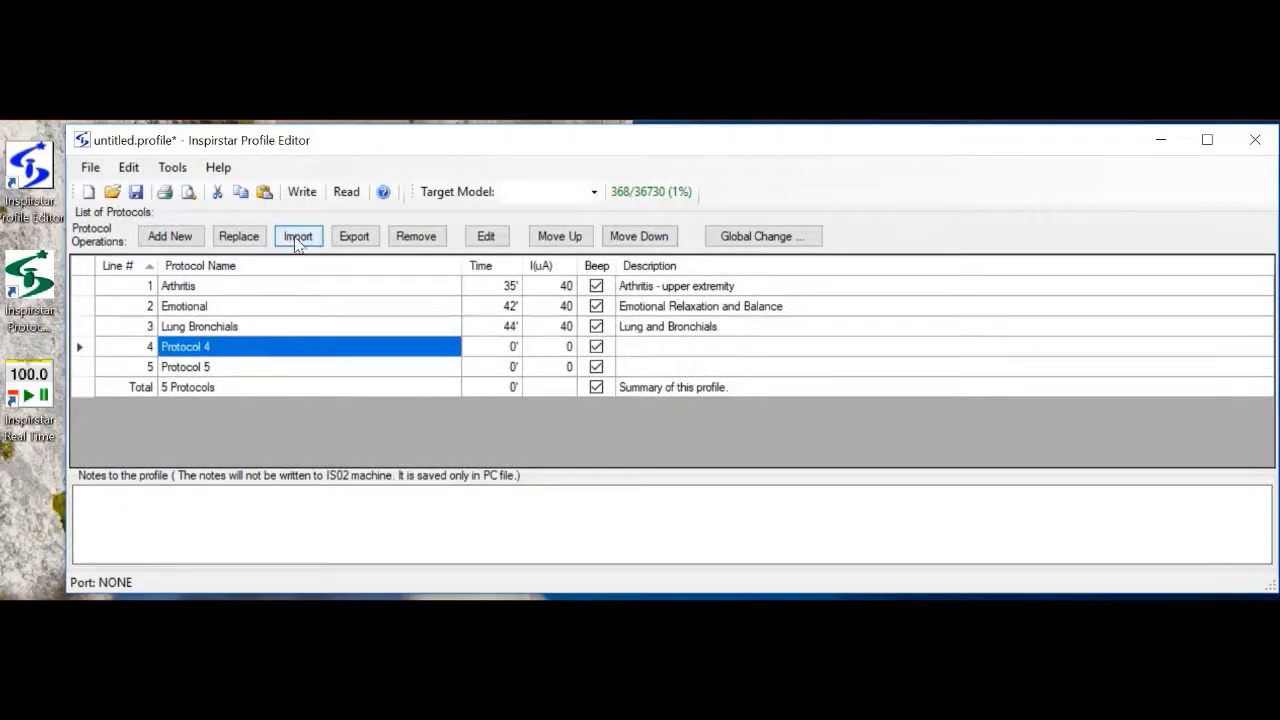
scroll(517, 366, "down", 3)
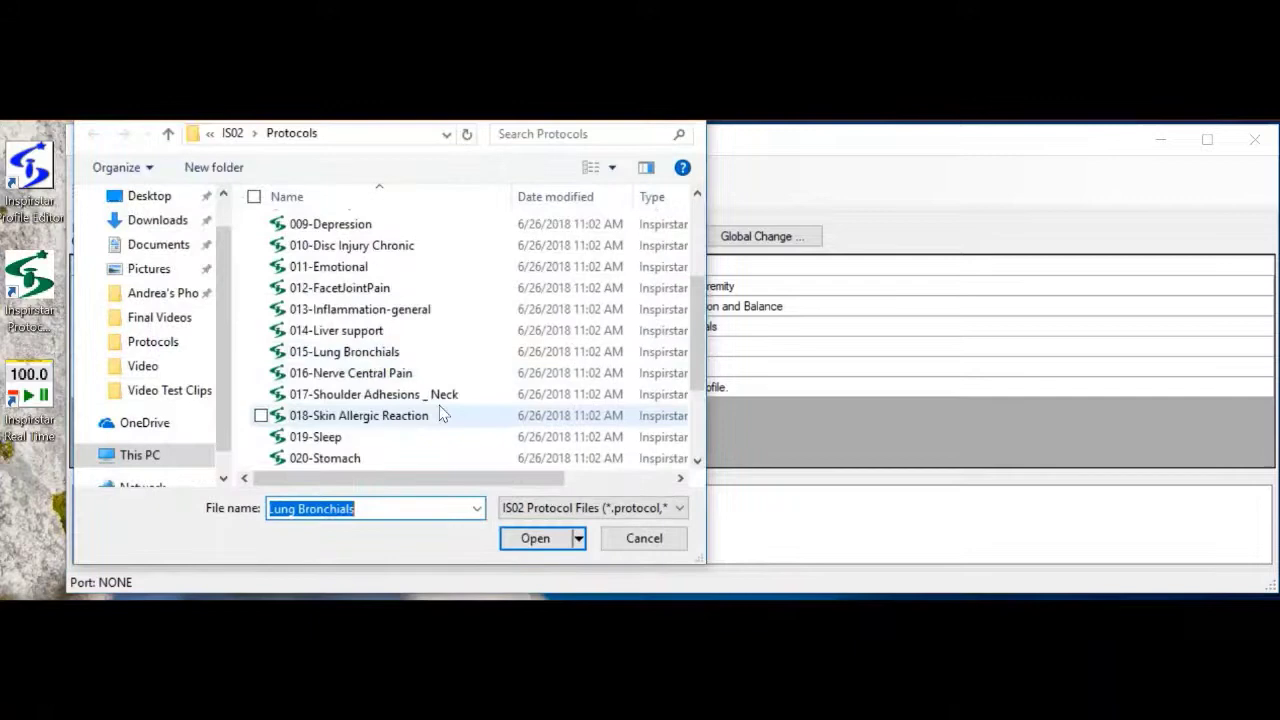
left_click(390, 437)
left_click(535, 538)
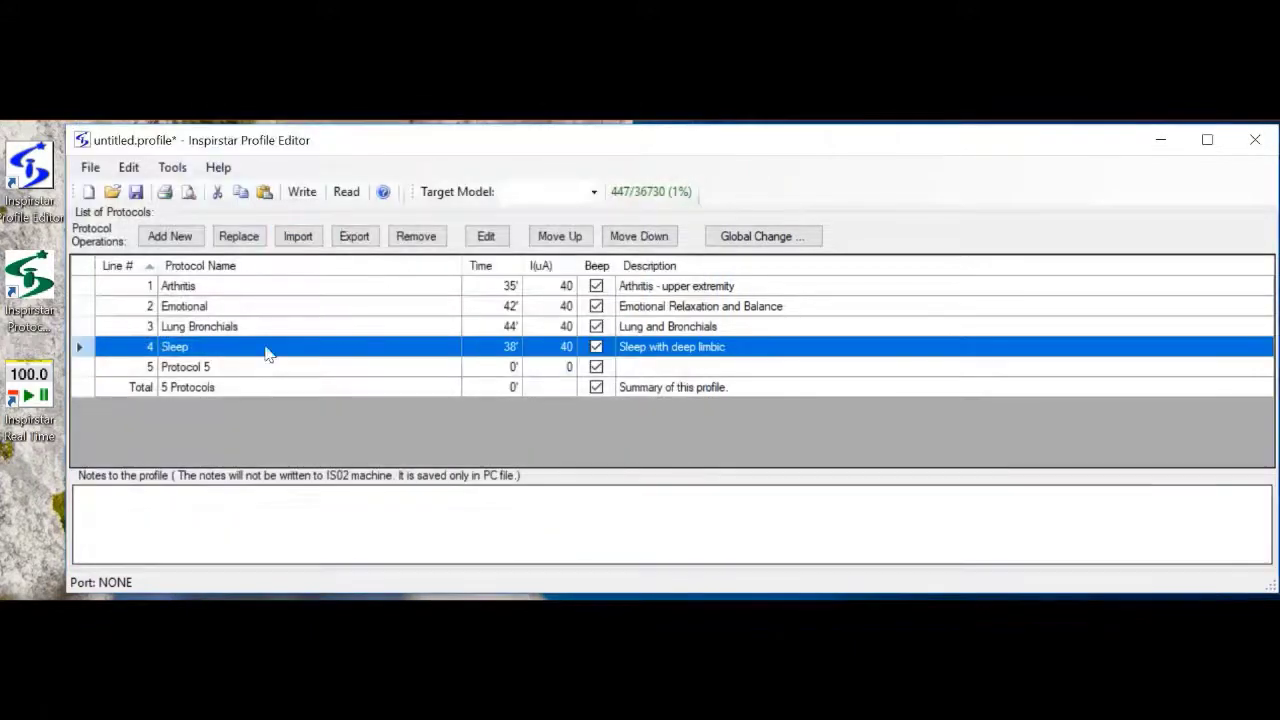
left_click(230, 368)
left_click(300, 237)
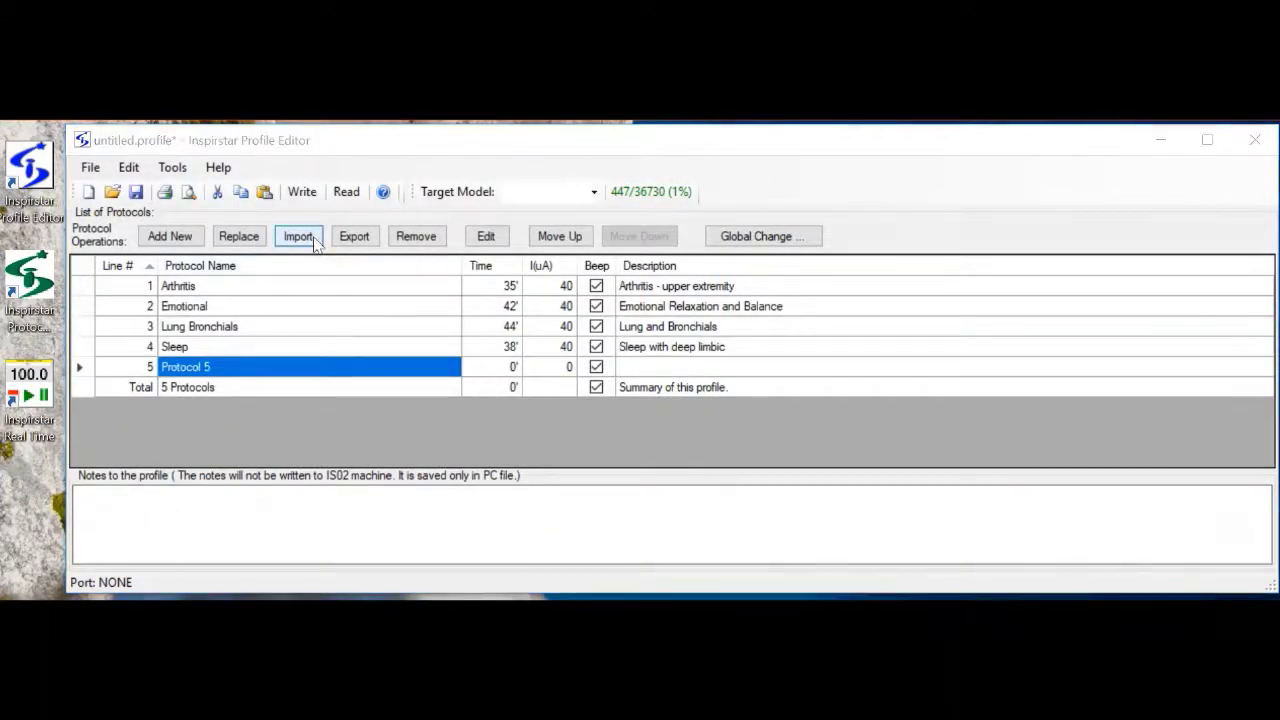
scroll(418, 383, "down", 2)
scroll(418, 383, "down", 1)
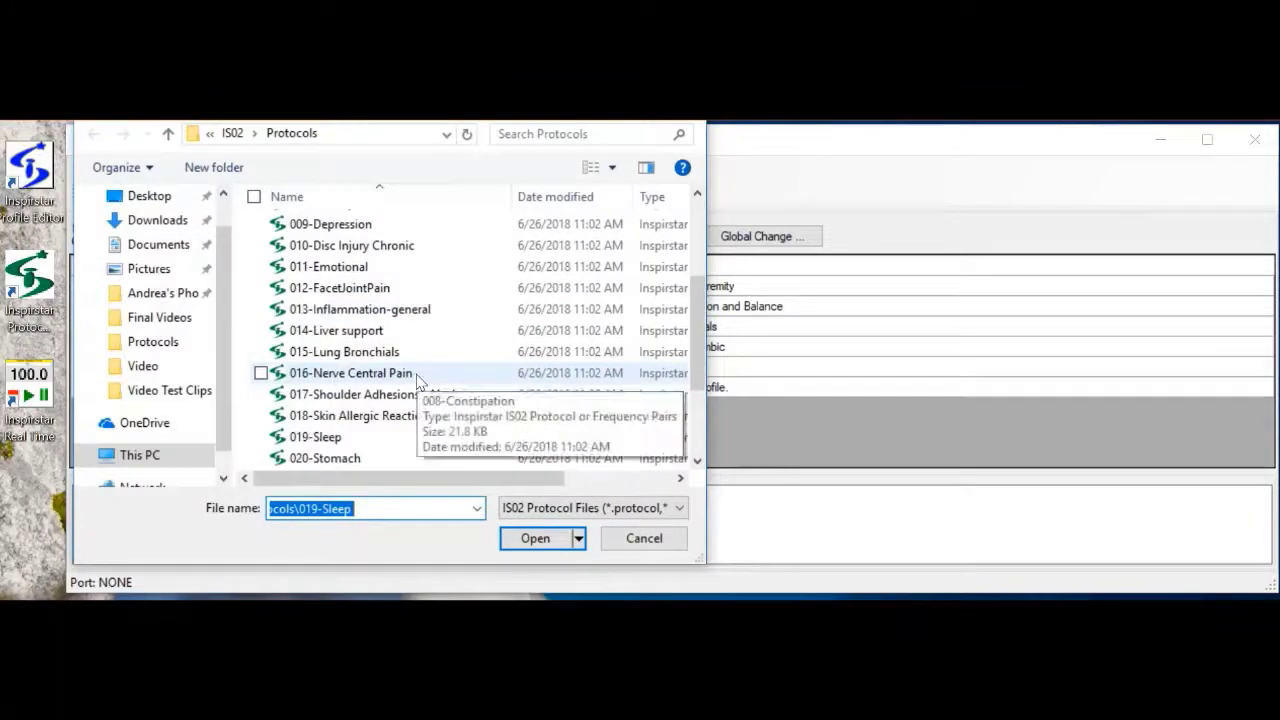
left_click(372, 418)
left_click(535, 538)
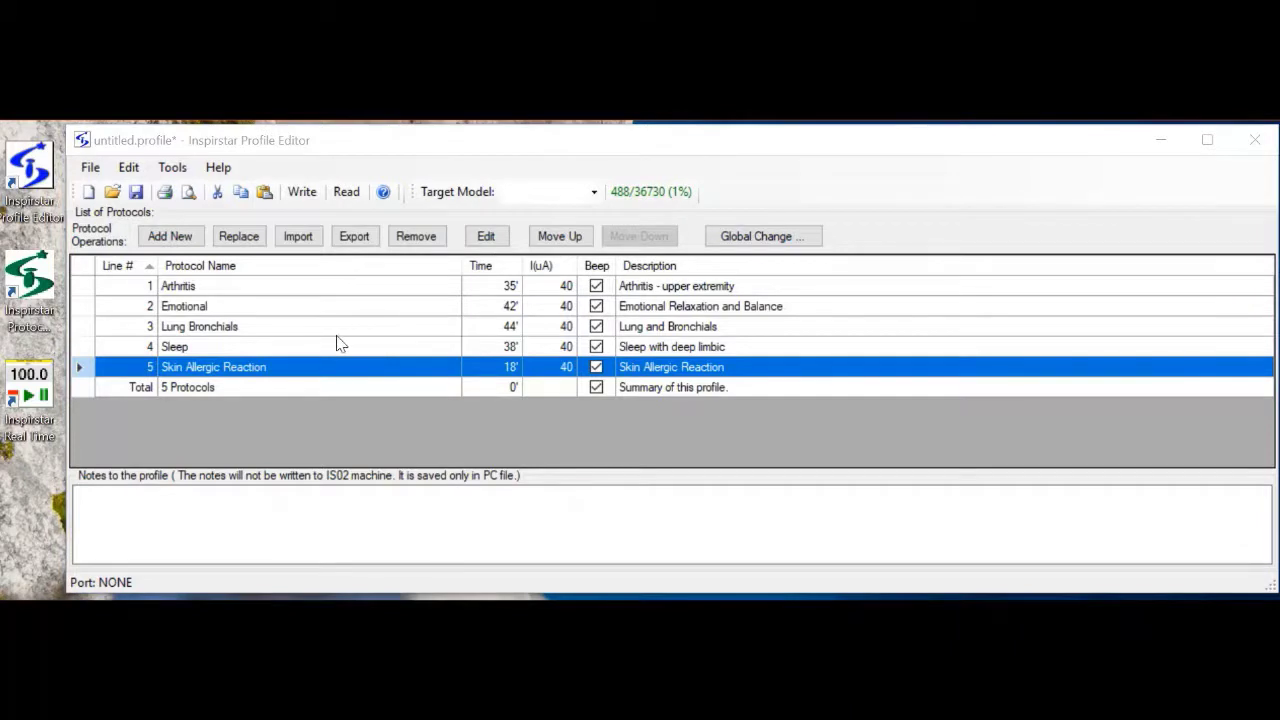
- Begin Save Profile As and enter the file name Mary_June_26_2018
left_click(90, 168)
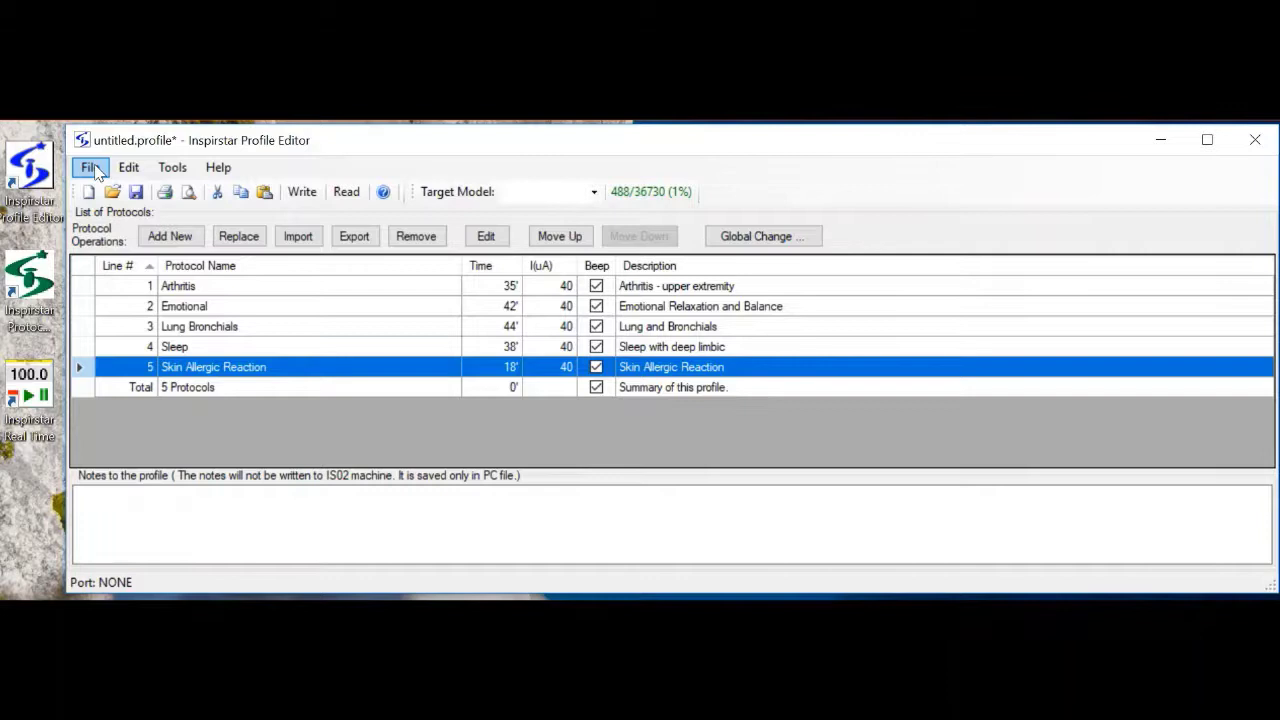
left_click(92, 168)
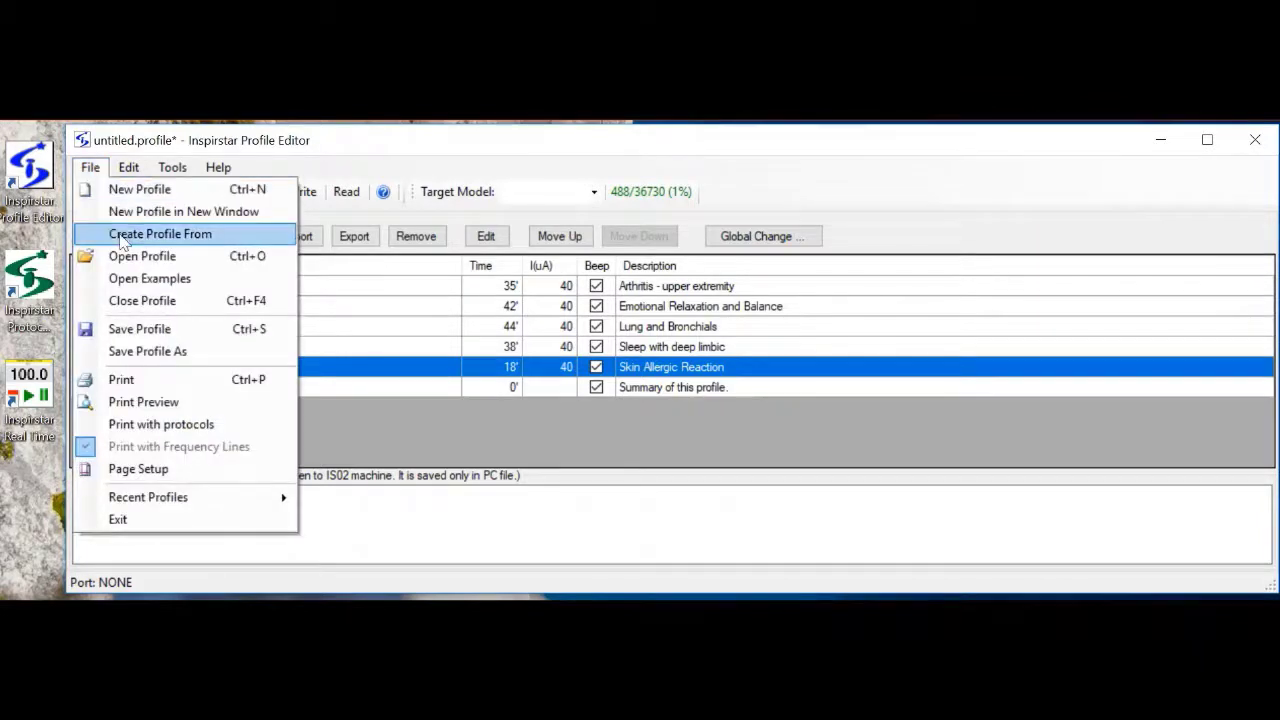
left_click(150, 353)
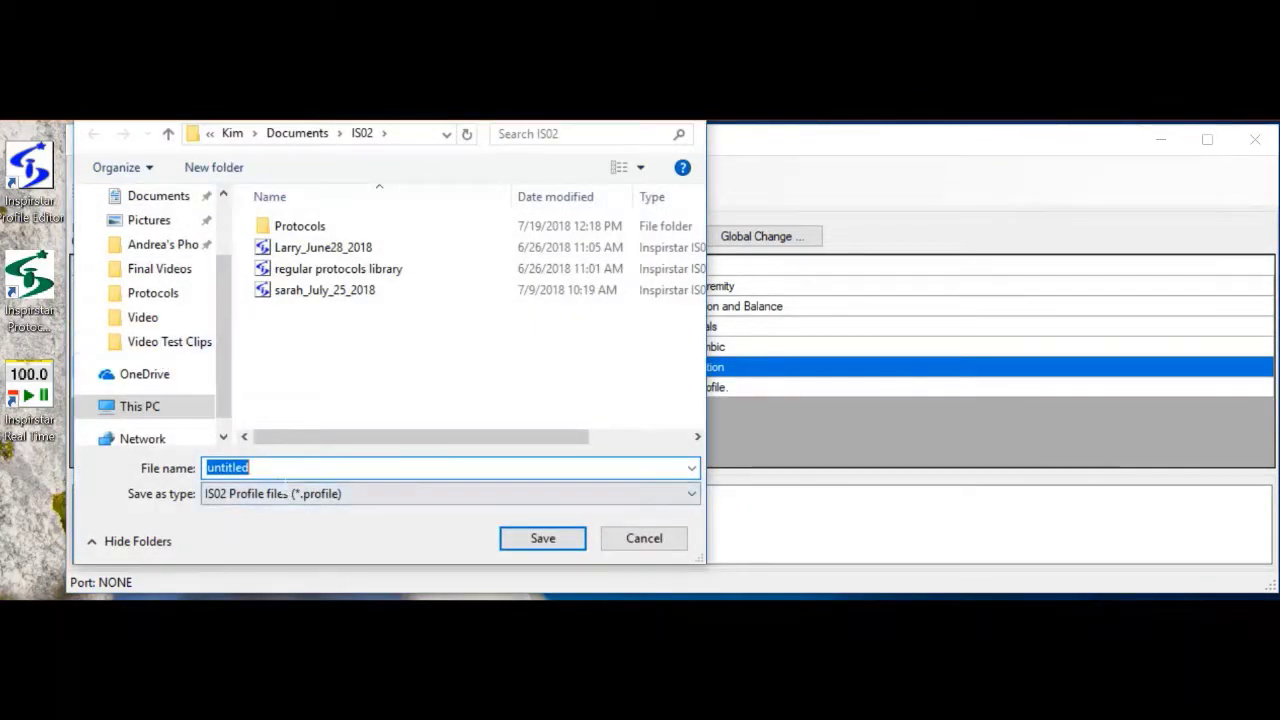
type("Mary_")
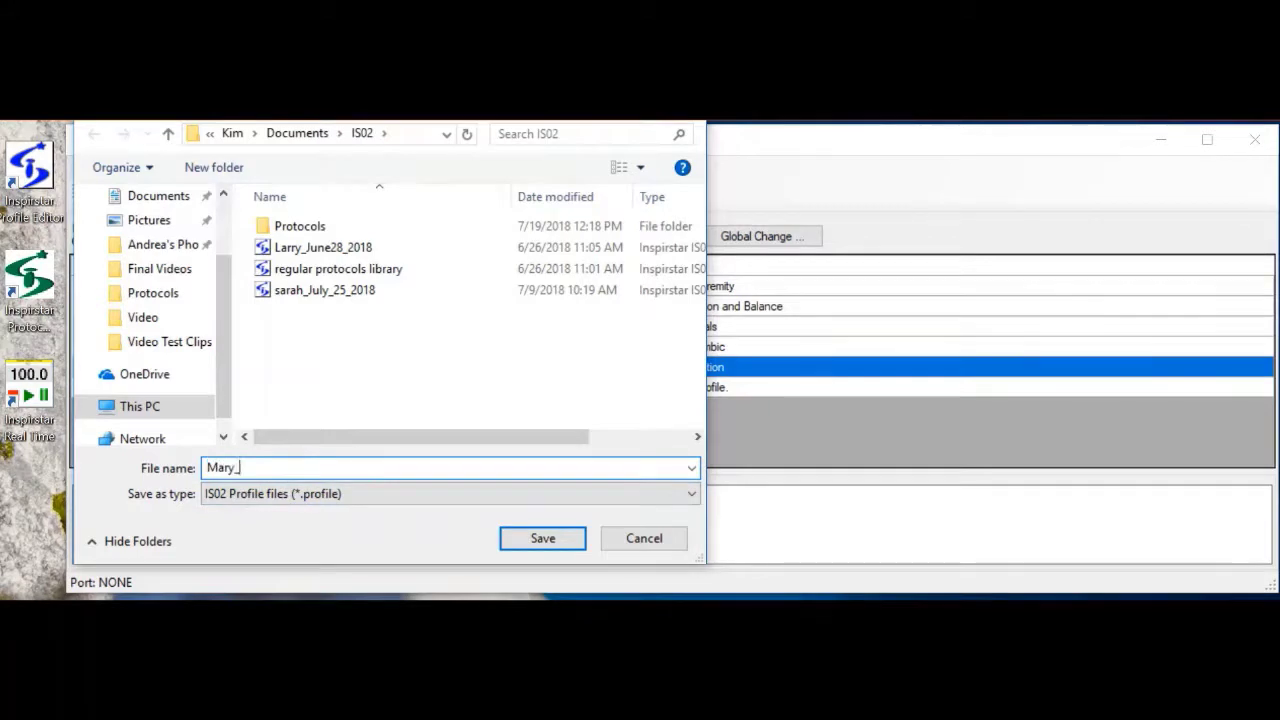
type("June")
type("_26")
type("_2018")
- Save Mary_June_26_2018, select it in the IS02 folder, and close the duplicate editor
left_click(540, 540)
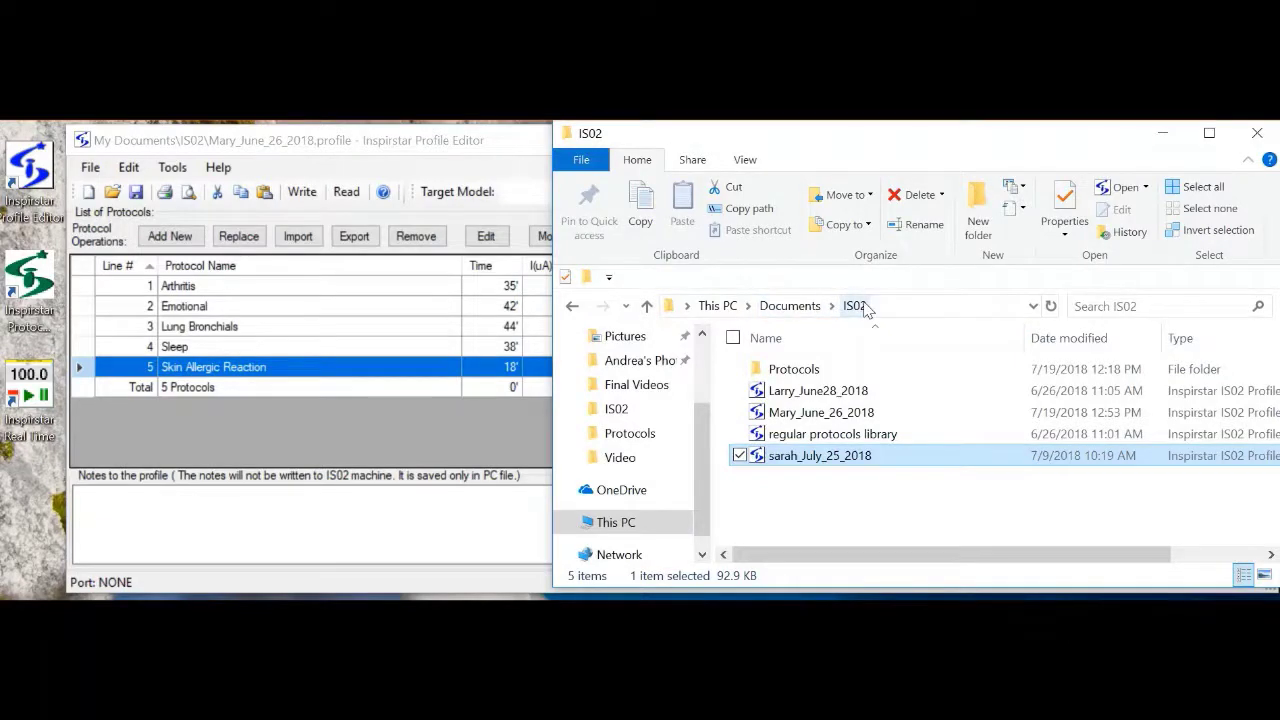
left_click(820, 414)
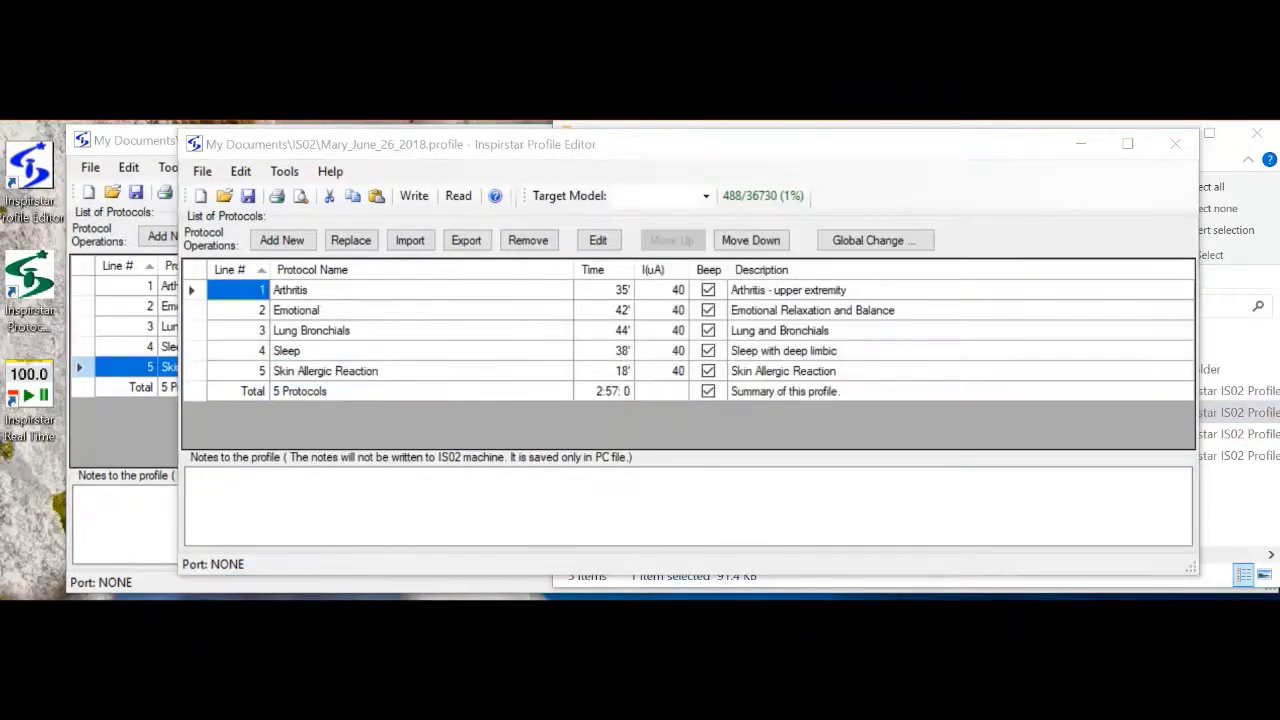
left_click(1176, 147)
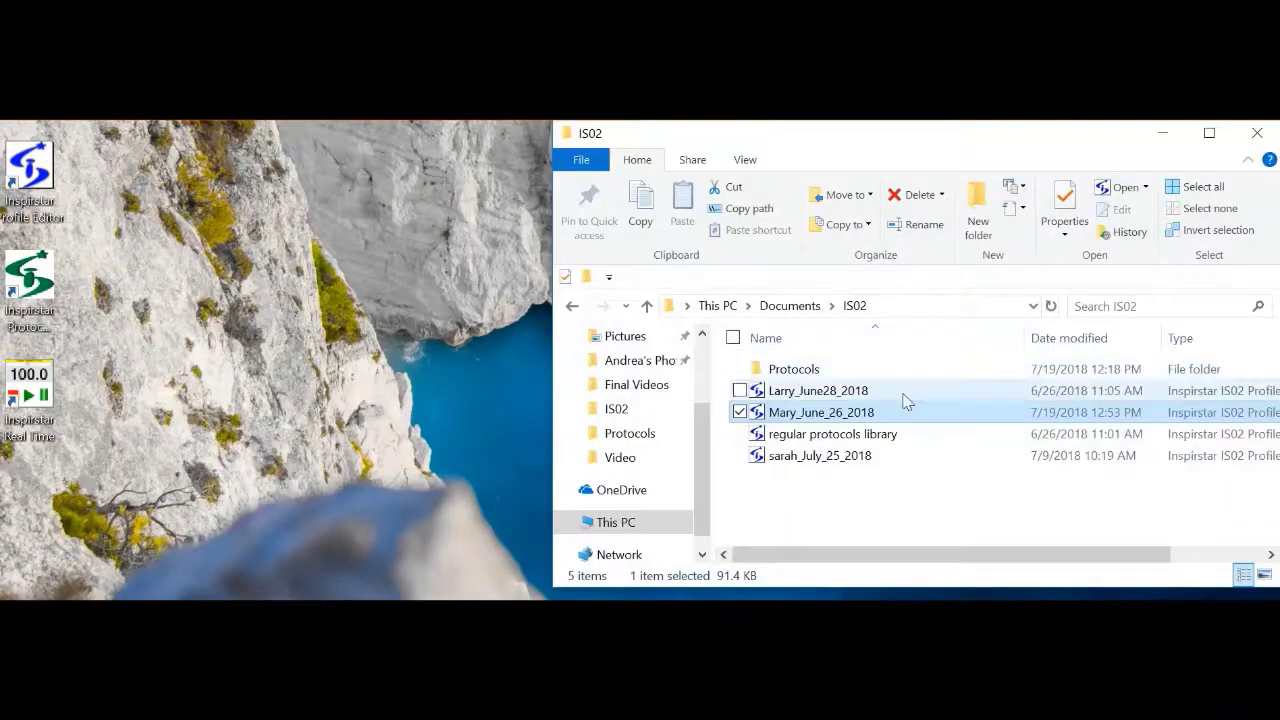
- Reopen Mary_June_26_2018 and replace the Arthritis protocol with 008-Constipation
double_click(828, 422)
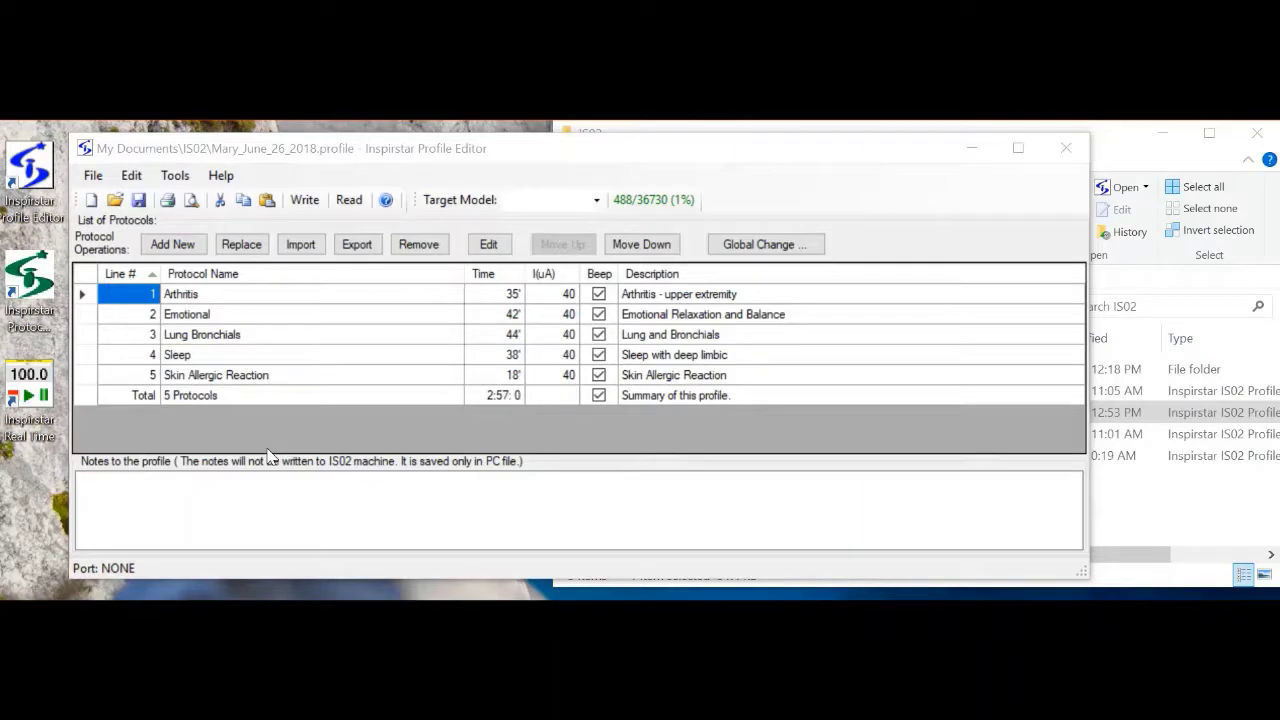
left_click(248, 296)
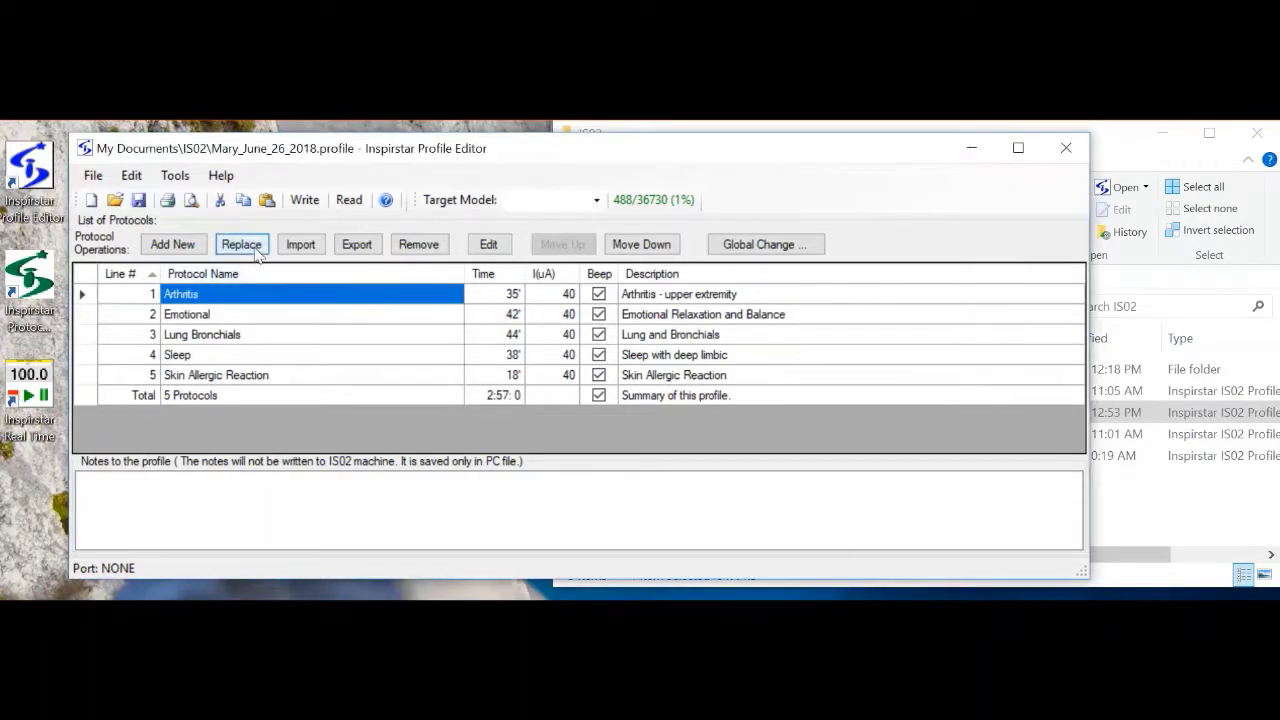
left_click(241, 245)
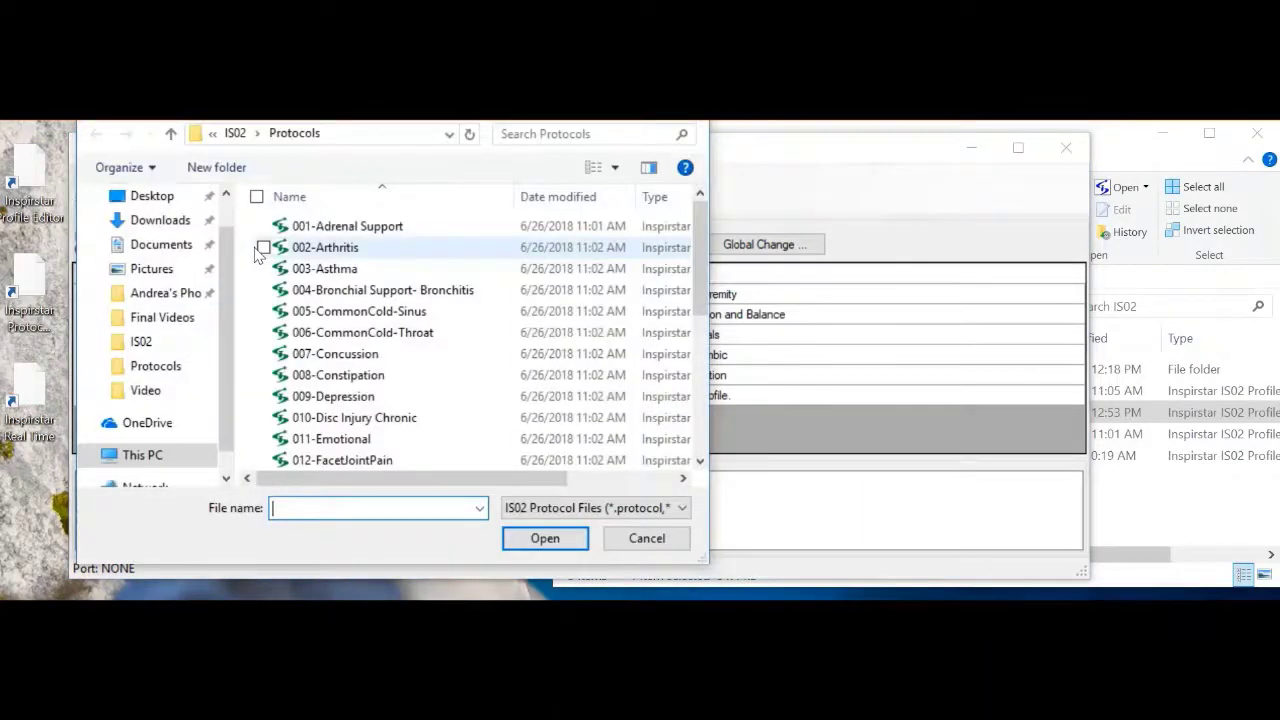
left_click(265, 375)
left_click(560, 538)
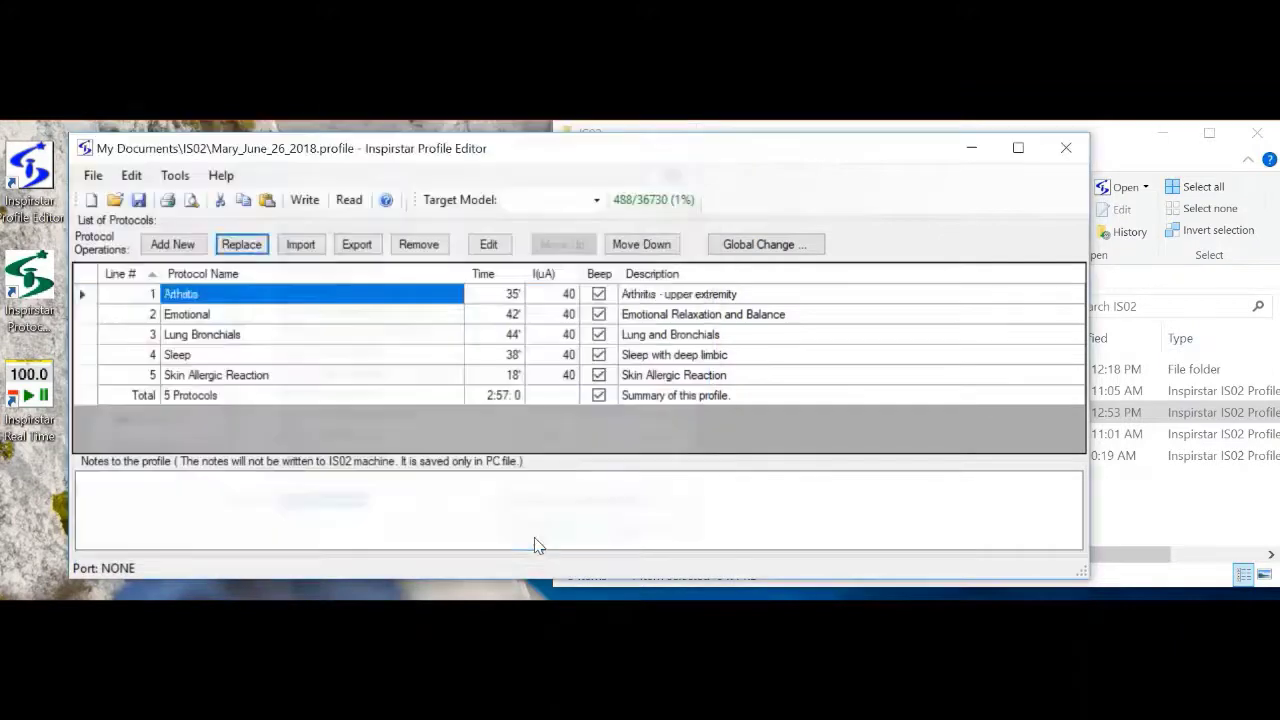
- Remove the Sleep protocol from the profile, confirming the prompt
left_click(298, 356)
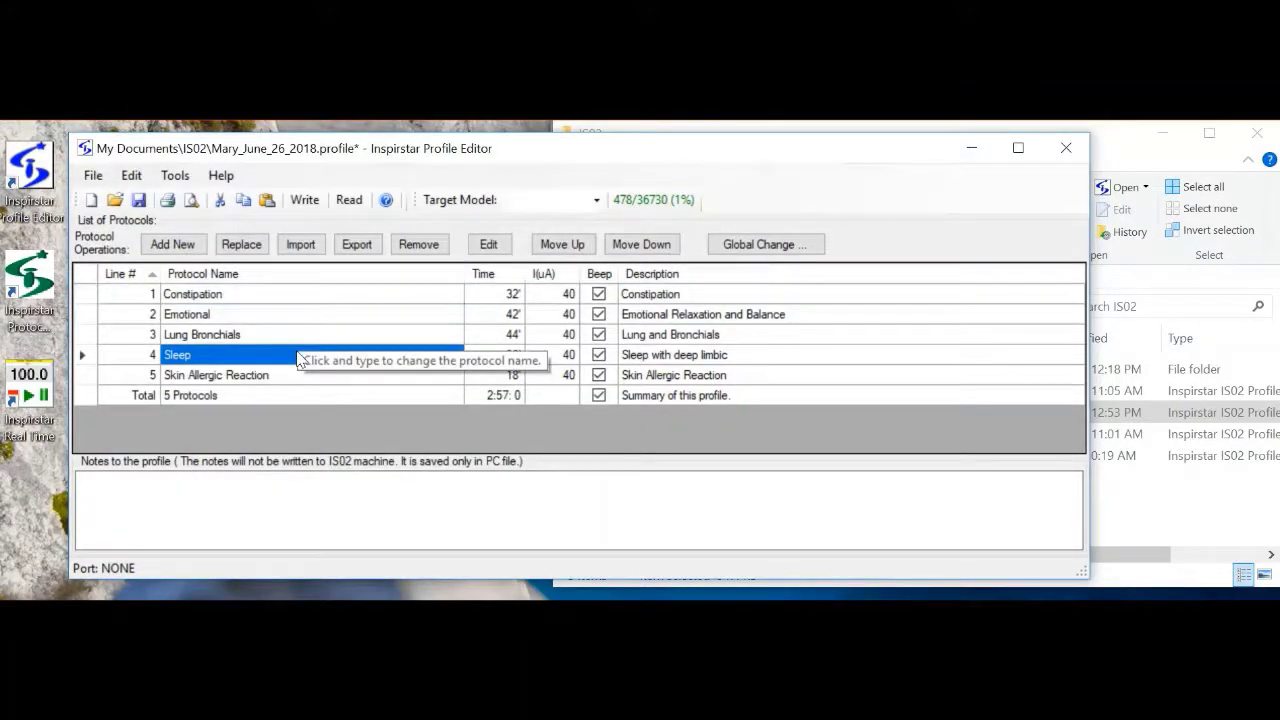
left_click(419, 245)
left_click(643, 340)
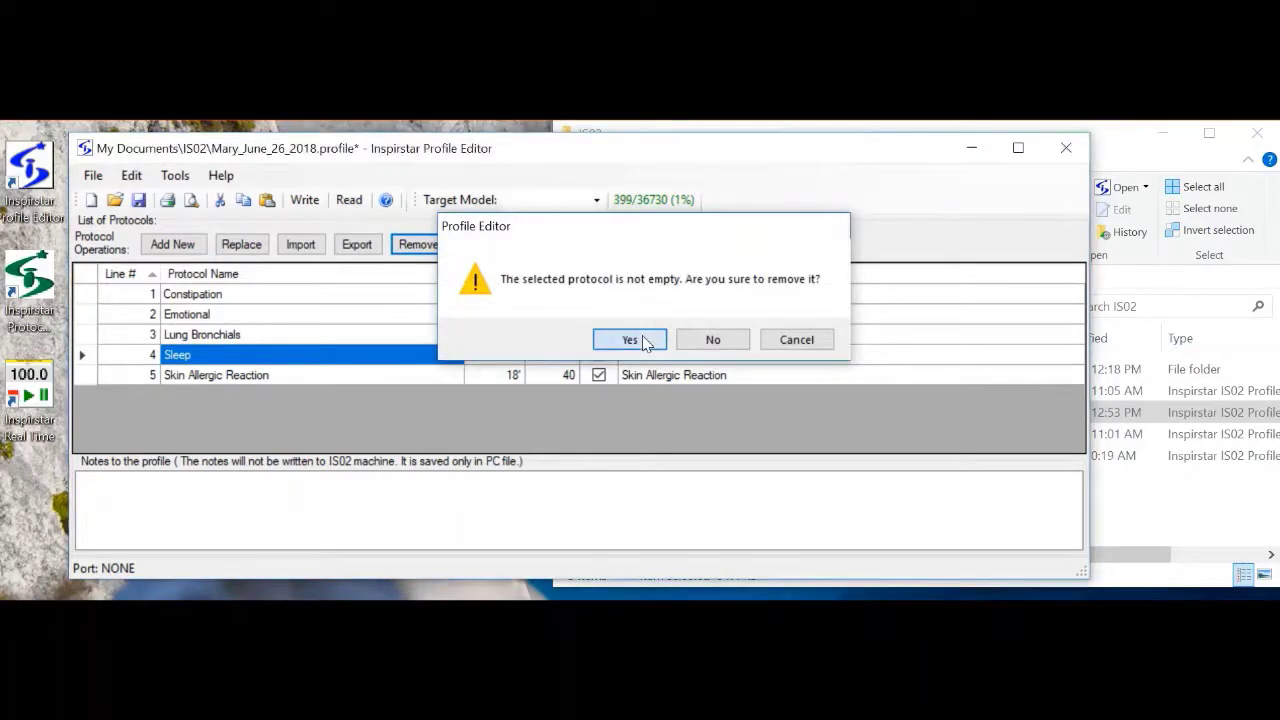
- Reposition the Emotional protocol to line 3
left_click(310, 316)
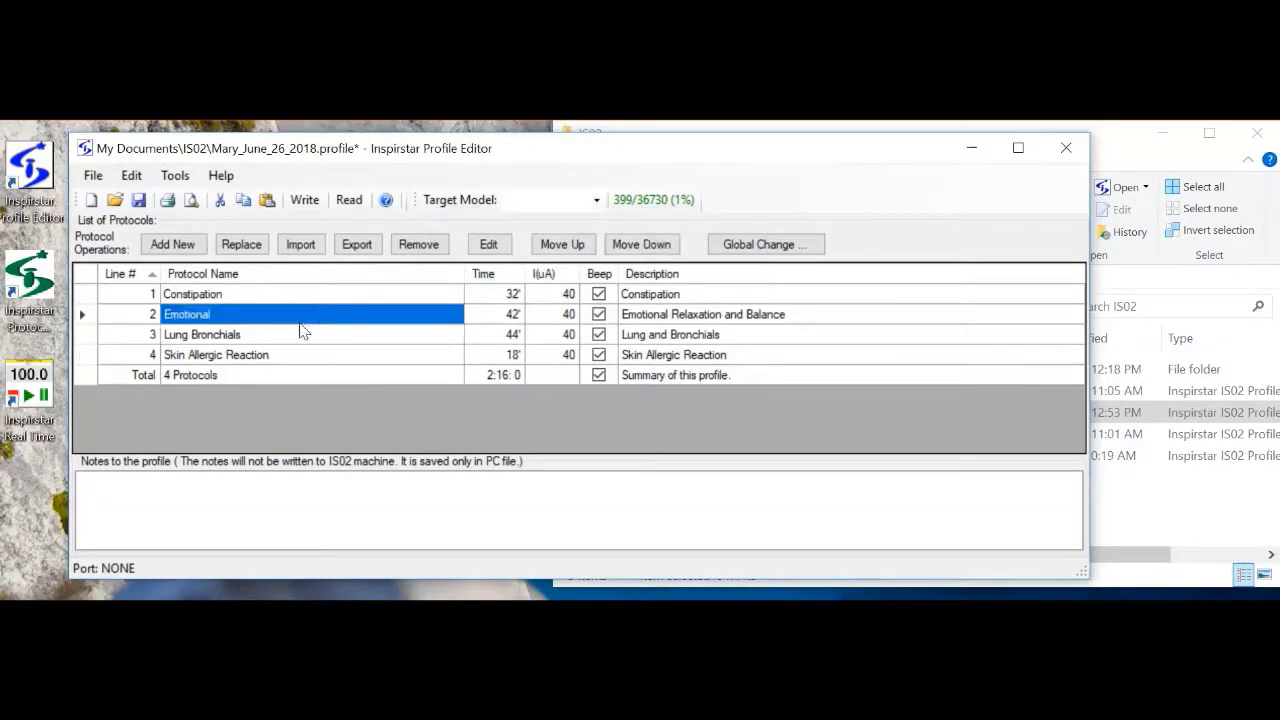
left_click(562, 246)
left_click(645, 246)
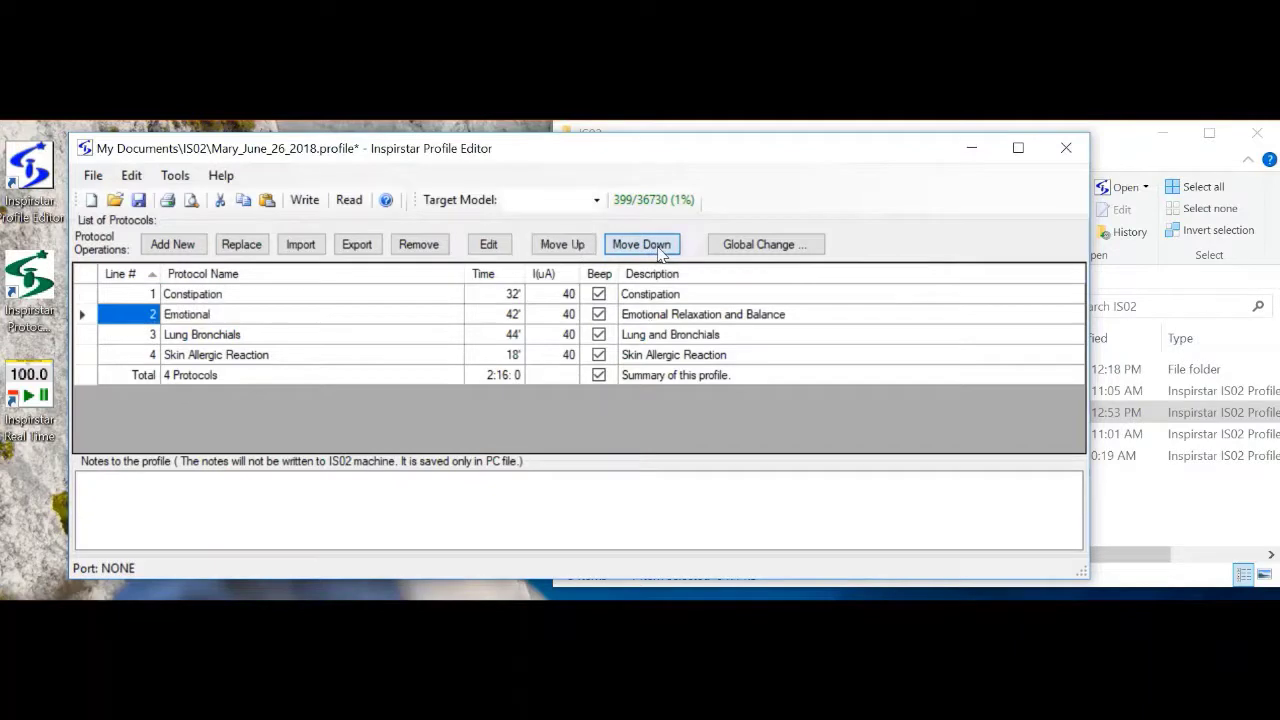
- Save a copy under the name Mary_June_27_2018, changing the day 26 to 27
left_click(92, 175)
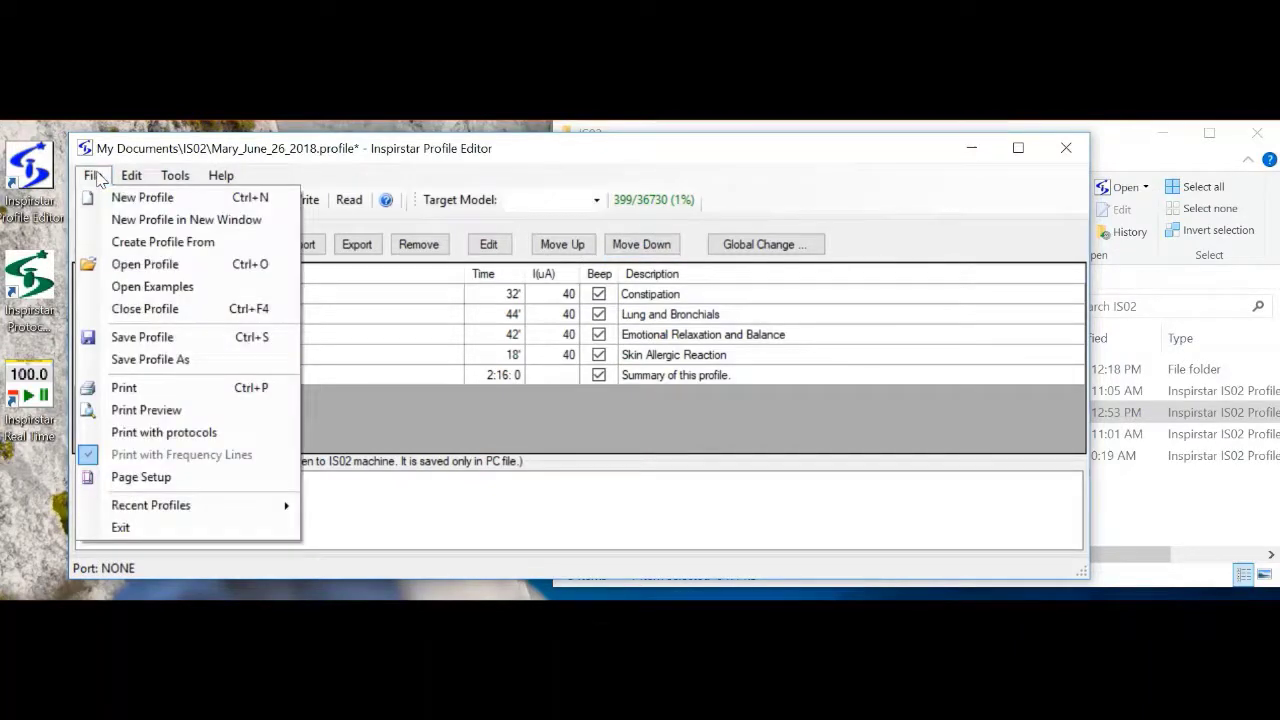
left_click(120, 360)
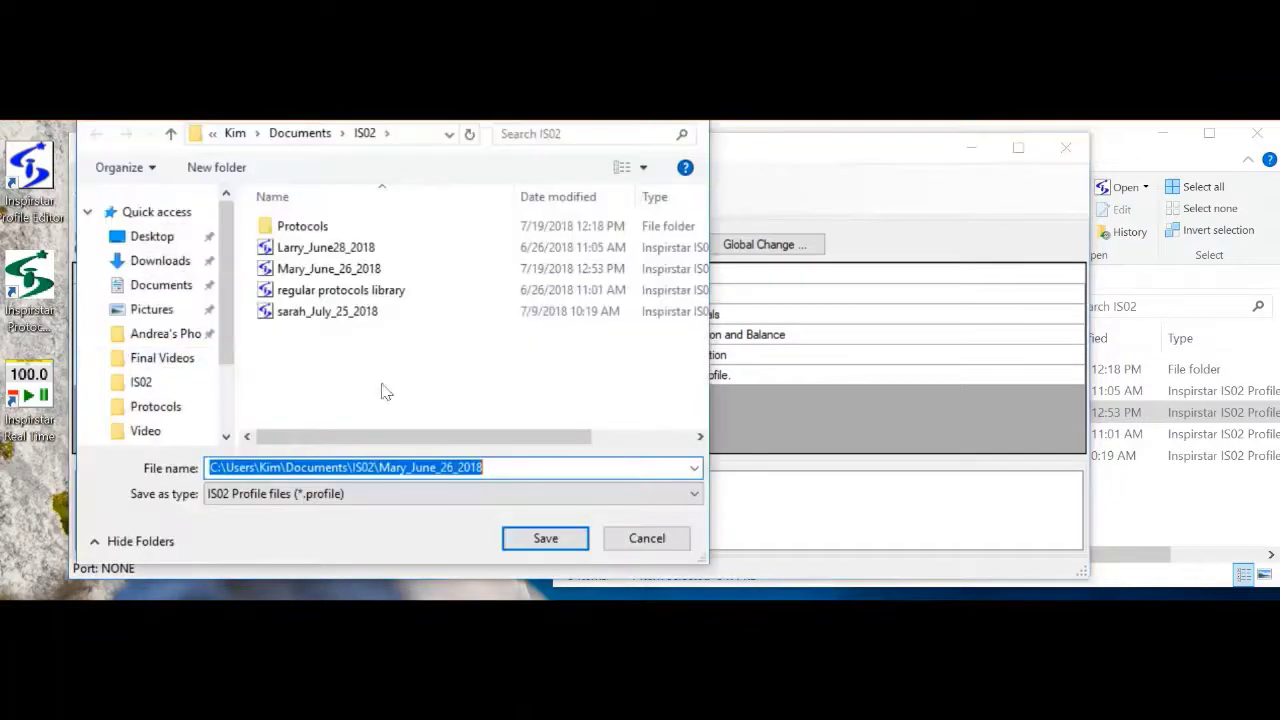
left_click(451, 467)
key("BackSpace")
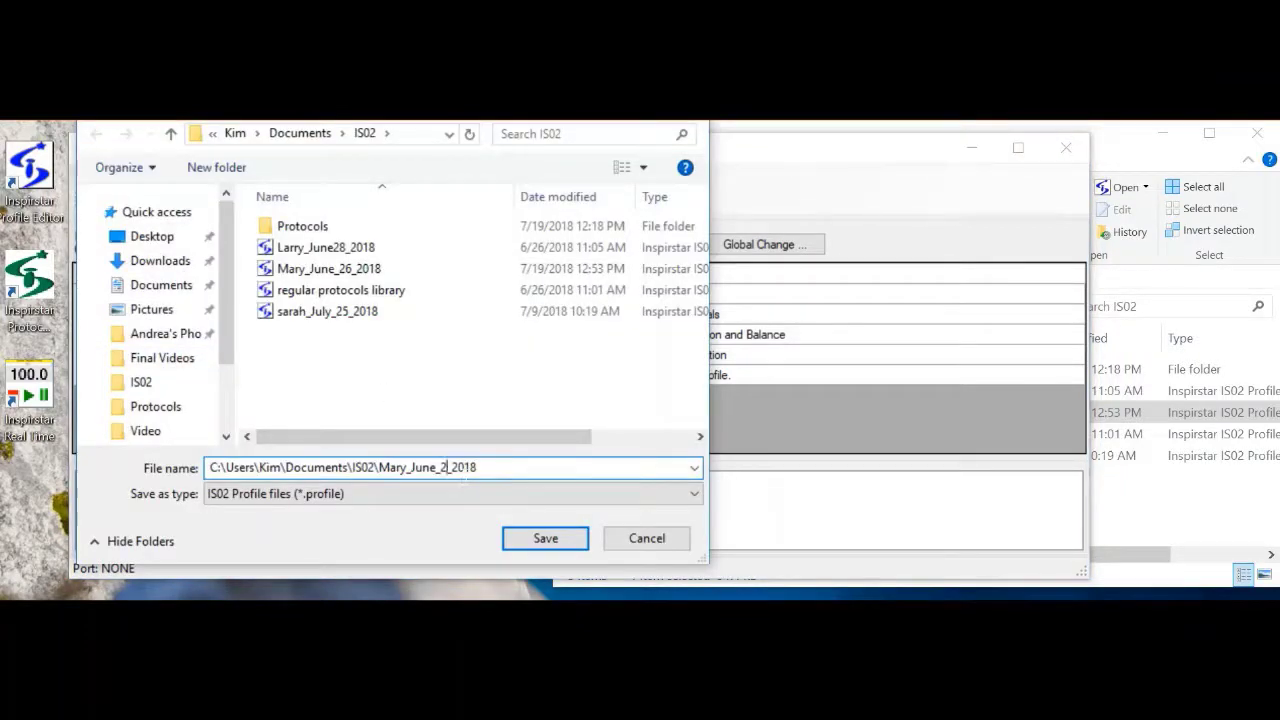
type("7")
left_click(545, 538)
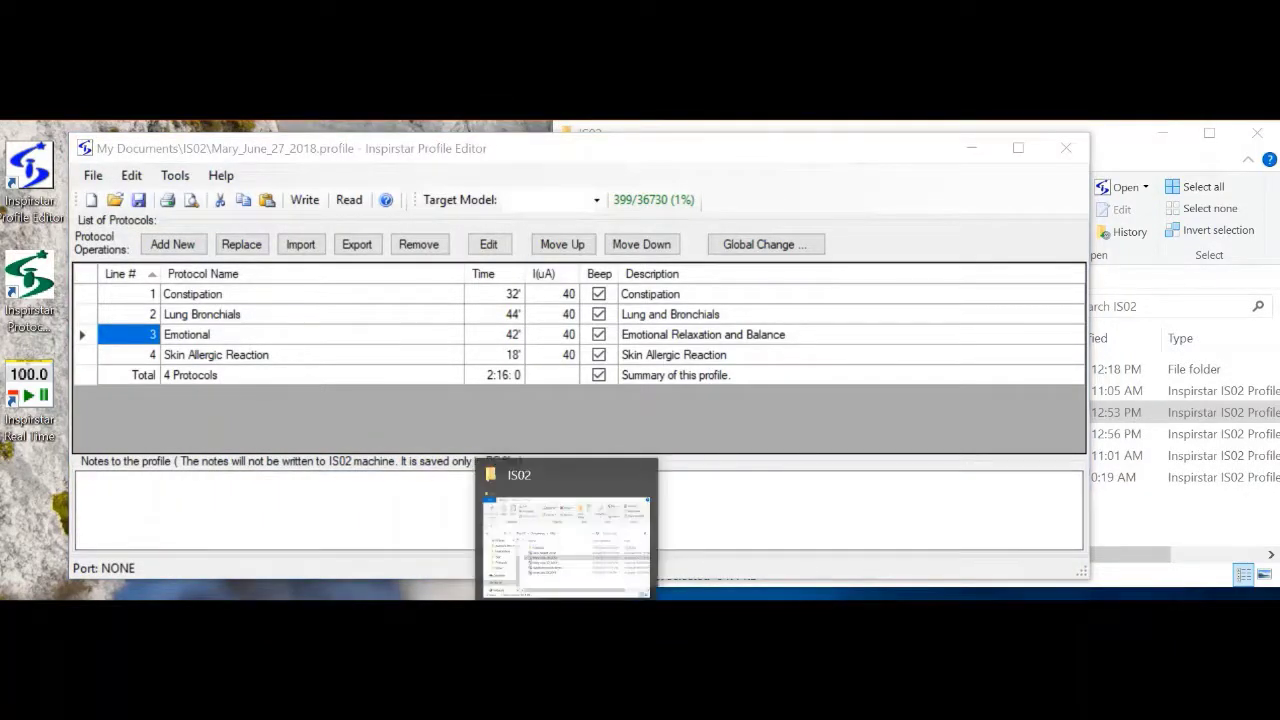
- Check that the IS02 folder lists Mary_June_27_2018, then close the folder window
left_click(566, 525)
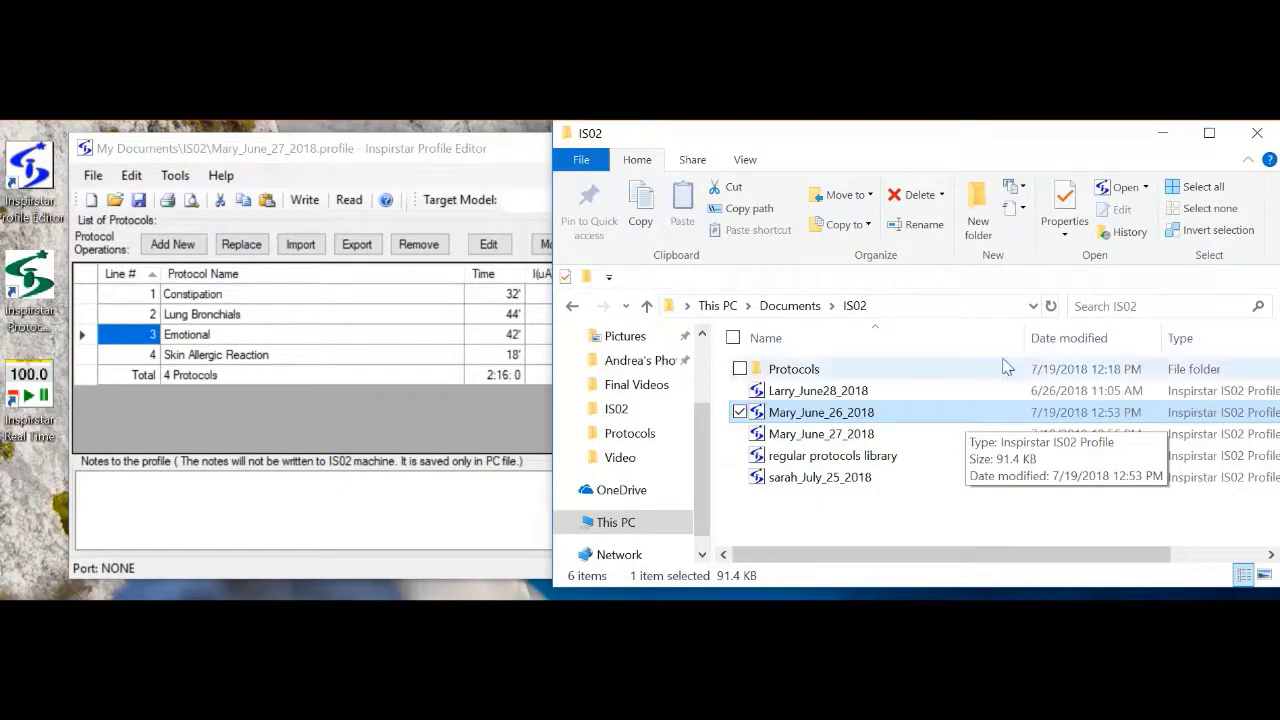
left_click(1255, 138)
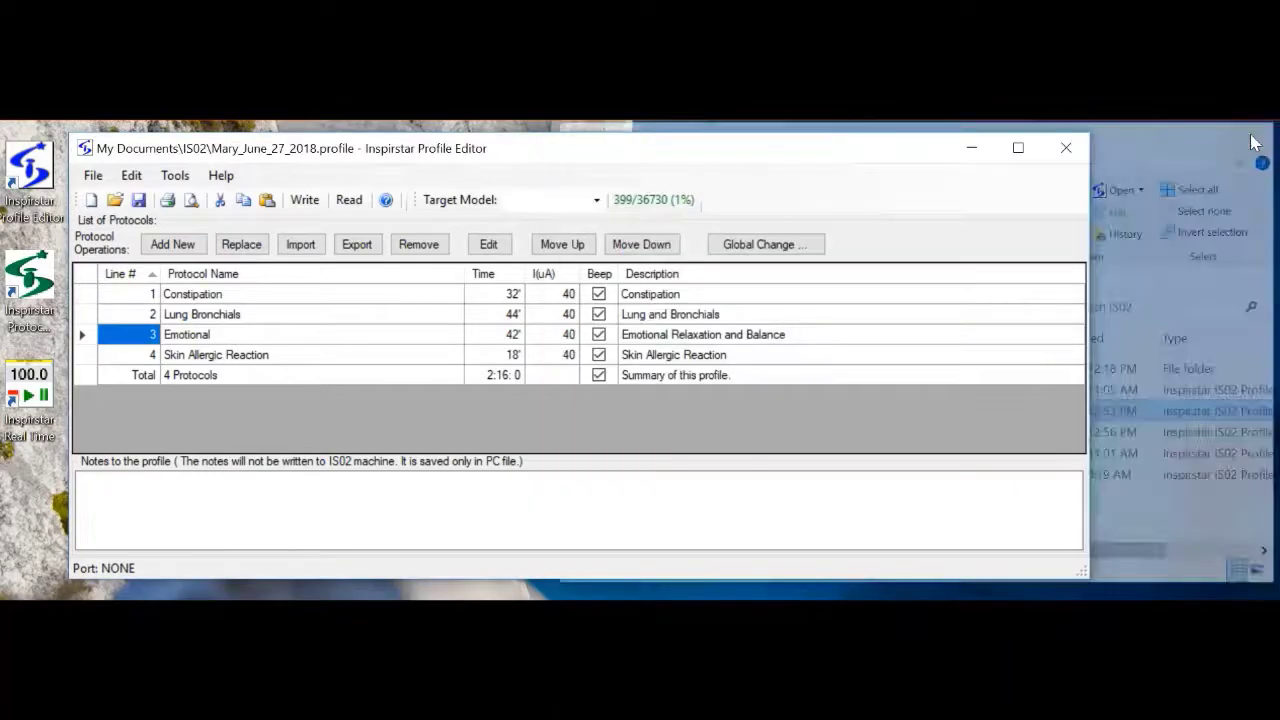